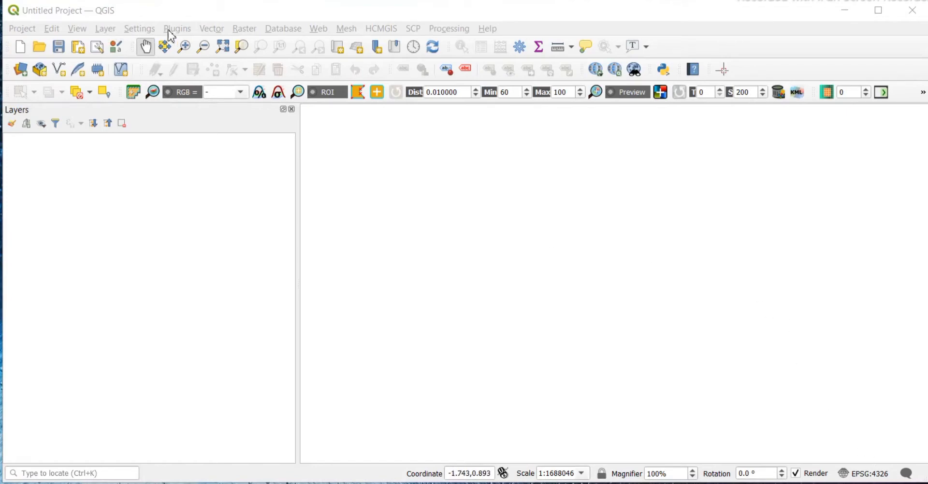
Launch the Georeferencer from the Raster menu.
{"action": "left_click", "coordinate": [247, 33]}
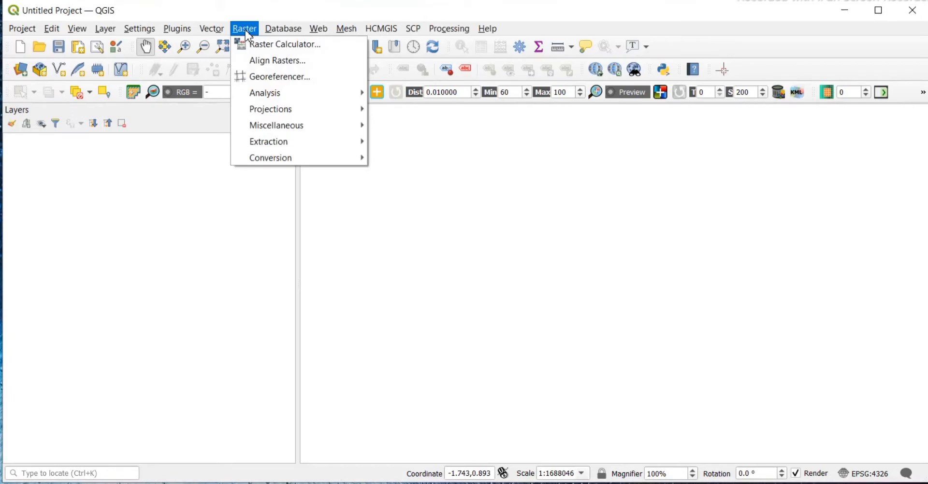
{"action": "left_click", "coordinate": [286, 78]}
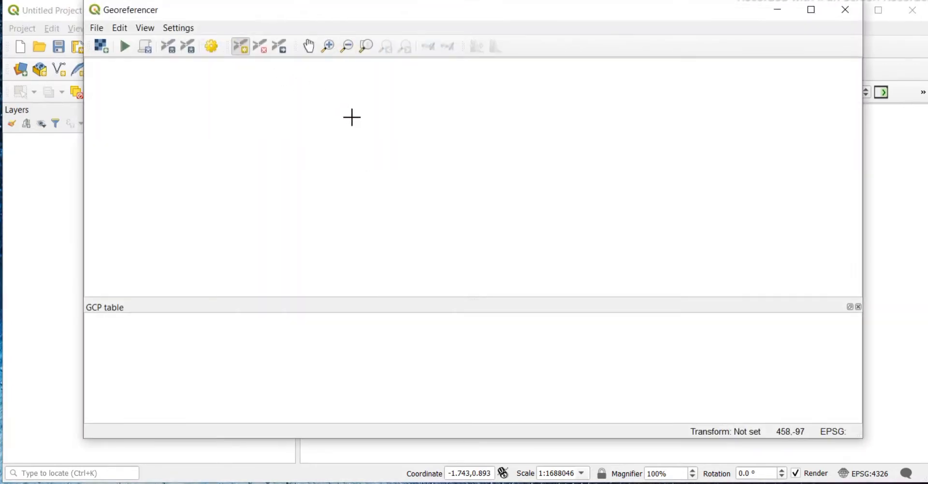
Shift the Georeferencer window slightly lower on screen.
{"action": "left_click_drag", "start_coordinate": [315, 13], "coordinate": [313, 39]}
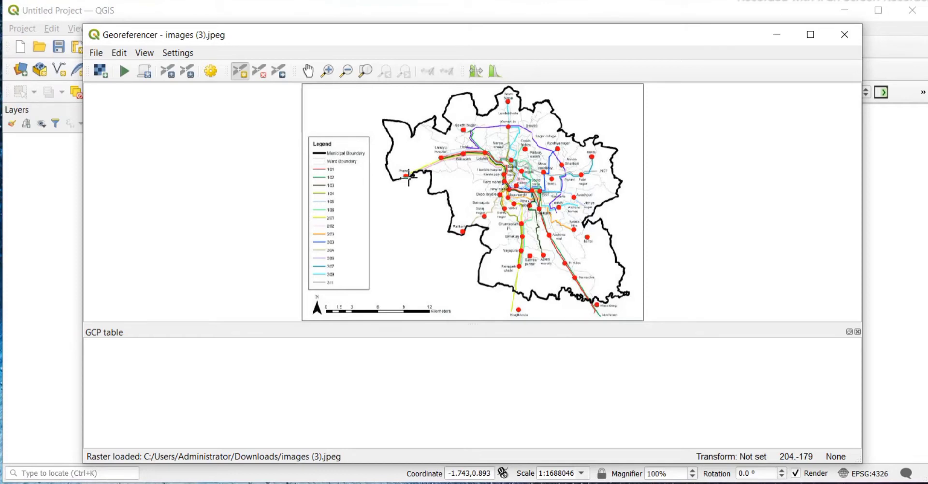
Place a control point on the Phanda marker with X 77.2089 and Y 23.2280.
{"action": "scroll", "coordinate": [408, 178], "scroll_direction": "up", "scroll_amount": 5}
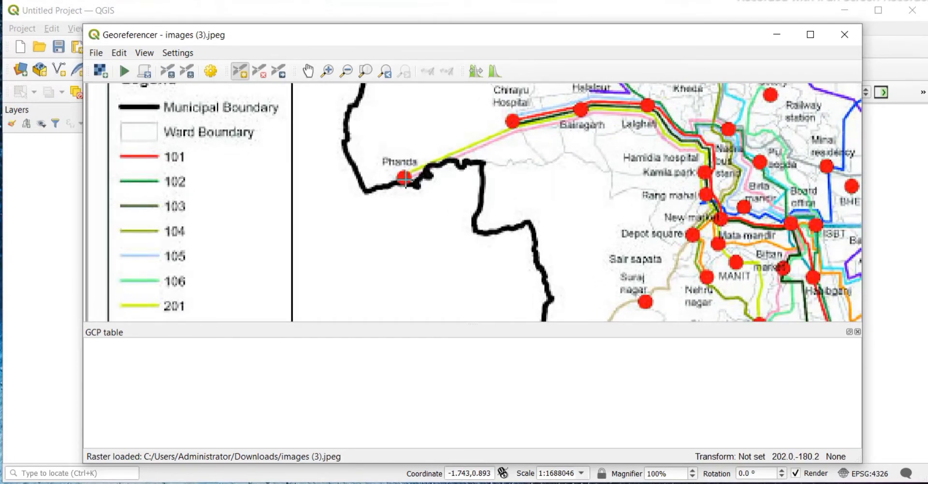
{"action": "left_click", "coordinate": [405, 178]}
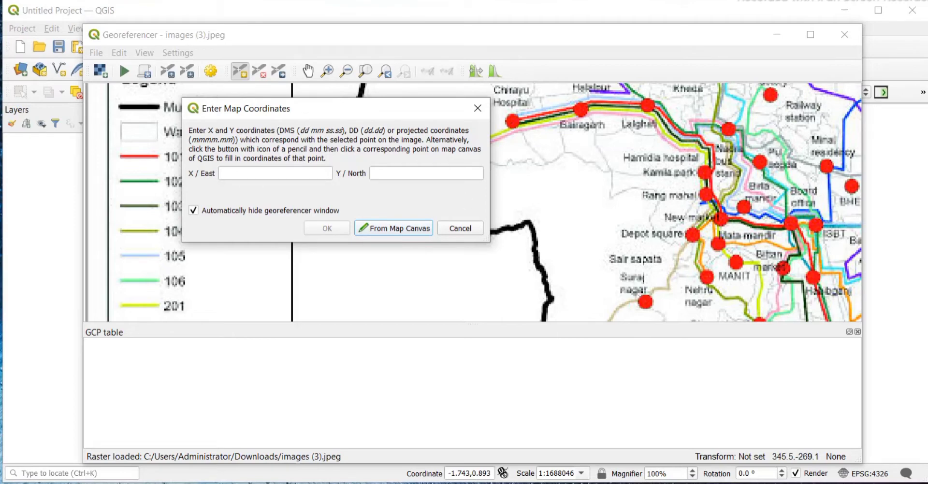
{"action": "key", "text": "alt+Tab"}
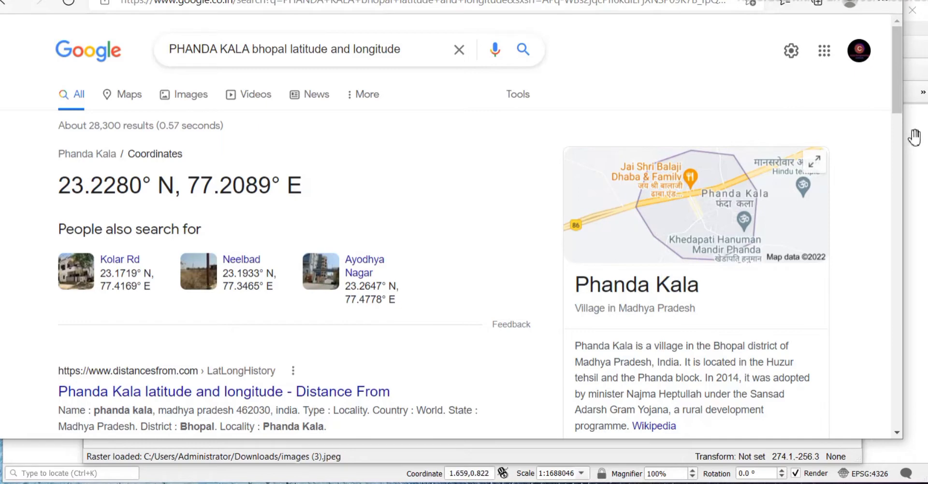
{"action": "left_click", "coordinate": [926, 55]}
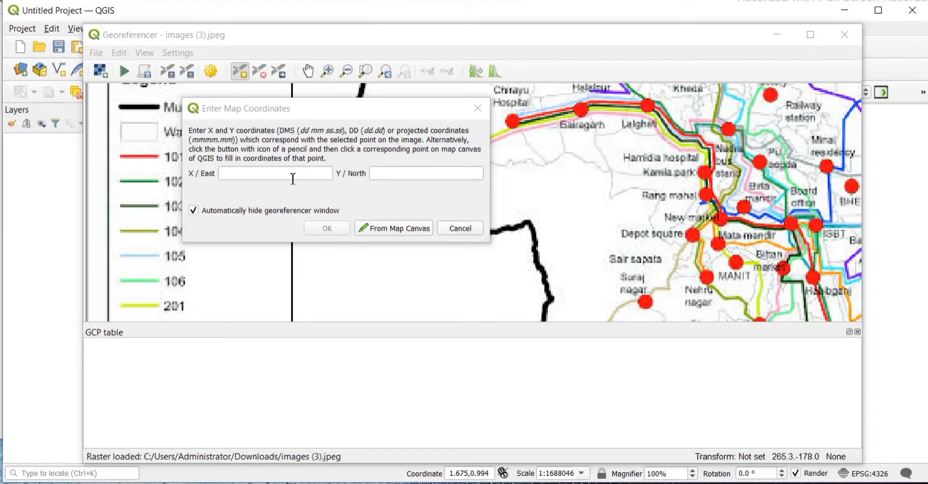
{"action": "left_click", "coordinate": [289, 178]}
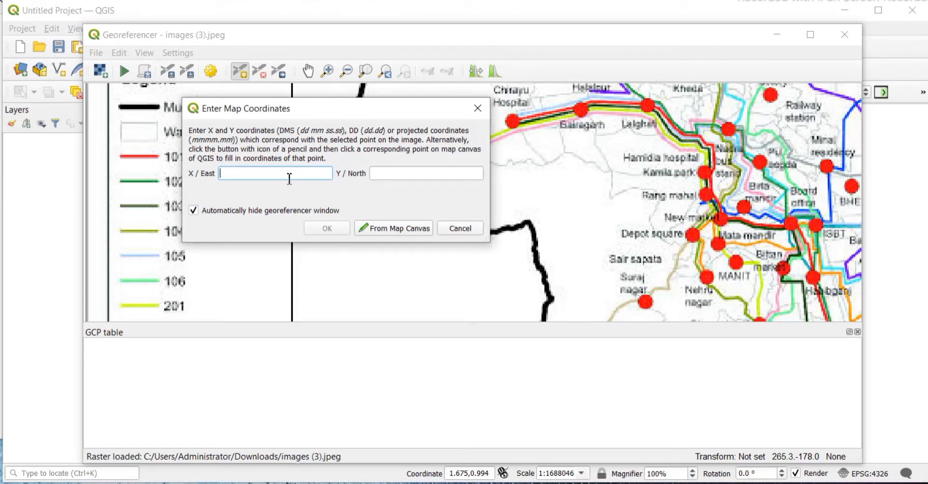
{"action": "type", "text": "77.2089"}
{"action": "key", "text": "Tab"}
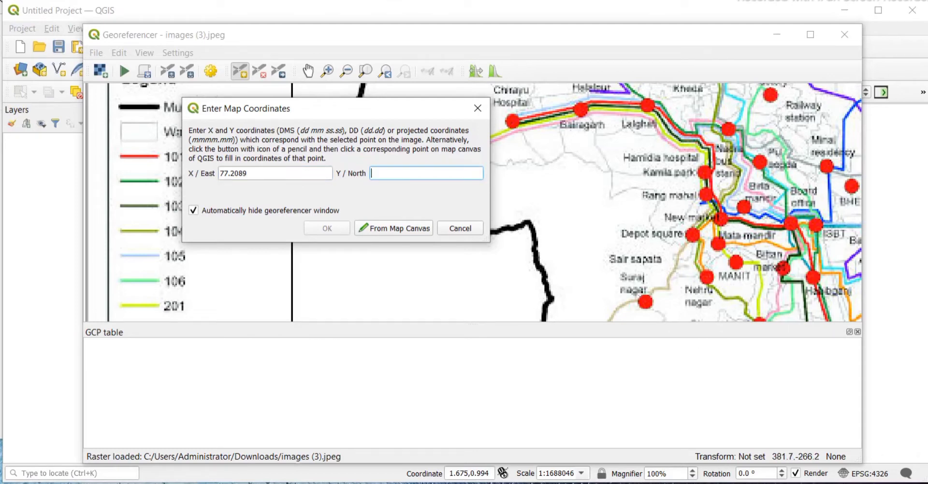
{"action": "key", "text": "alt+Tab"}
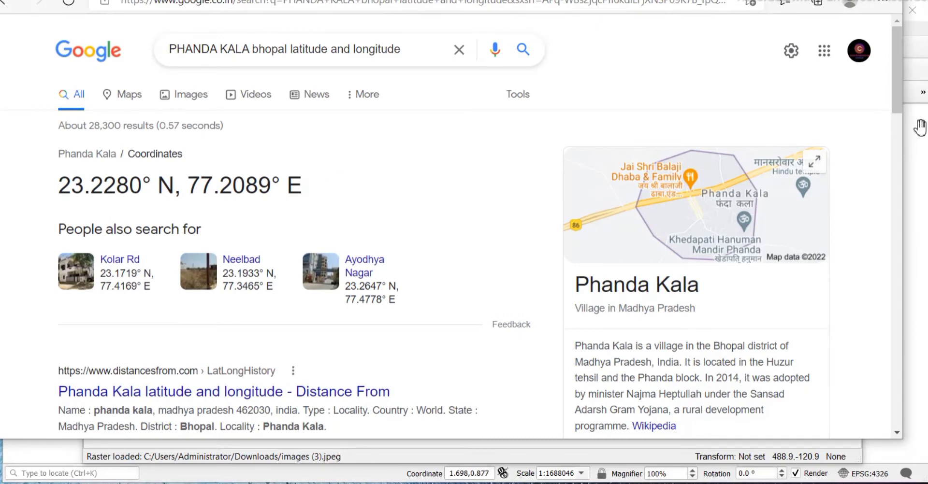
{"action": "left_click", "coordinate": [921, 73]}
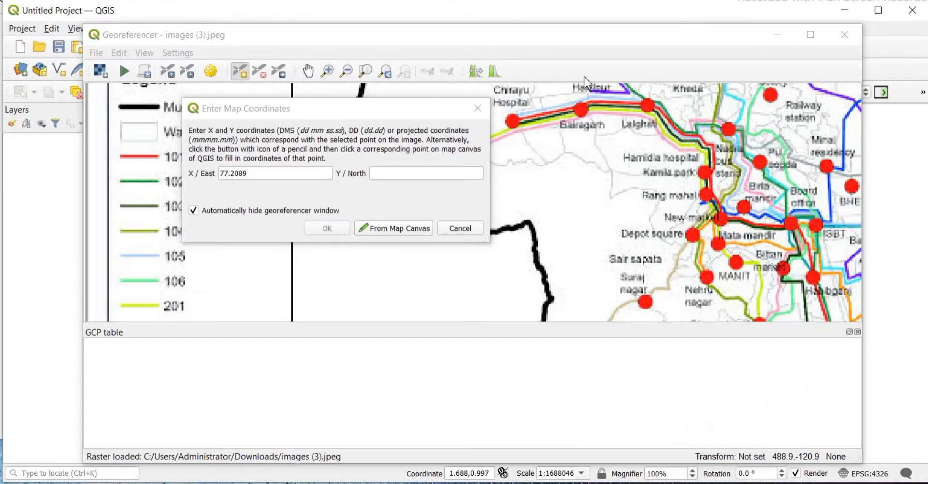
{"action": "left_click", "coordinate": [386, 176]}
{"action": "type", "text": "23.2280"}
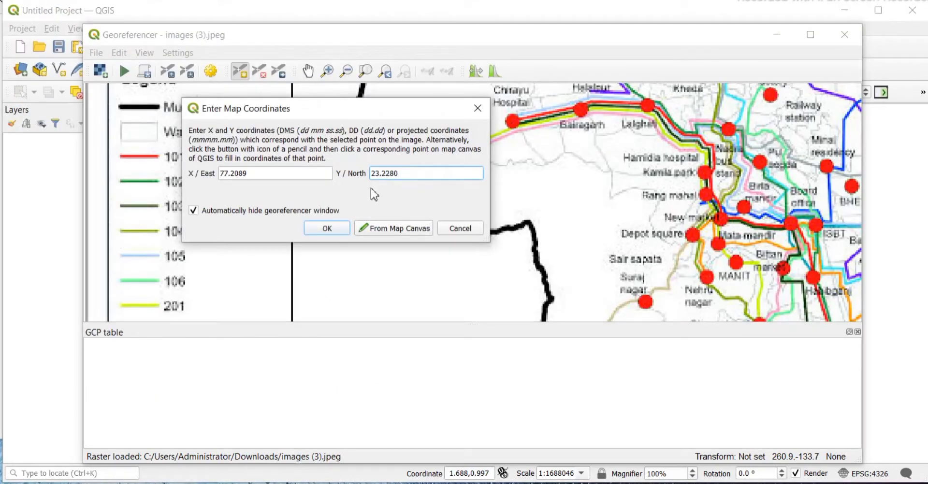
{"action": "left_click", "coordinate": [325, 228]}
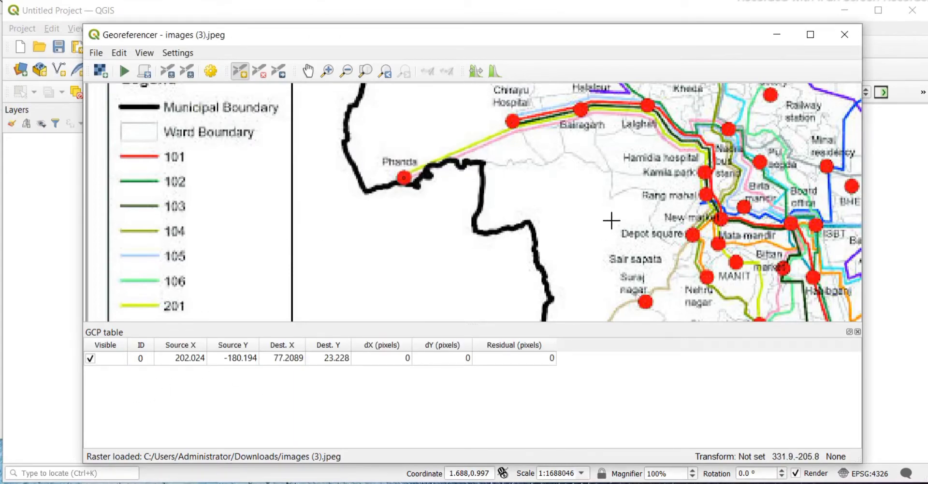
Add a control point at the map's lower-right tip with X 77.5897, Y 23.3322.
{"action": "scroll", "coordinate": [612, 220], "scroll_direction": "down", "scroll_amount": 3}
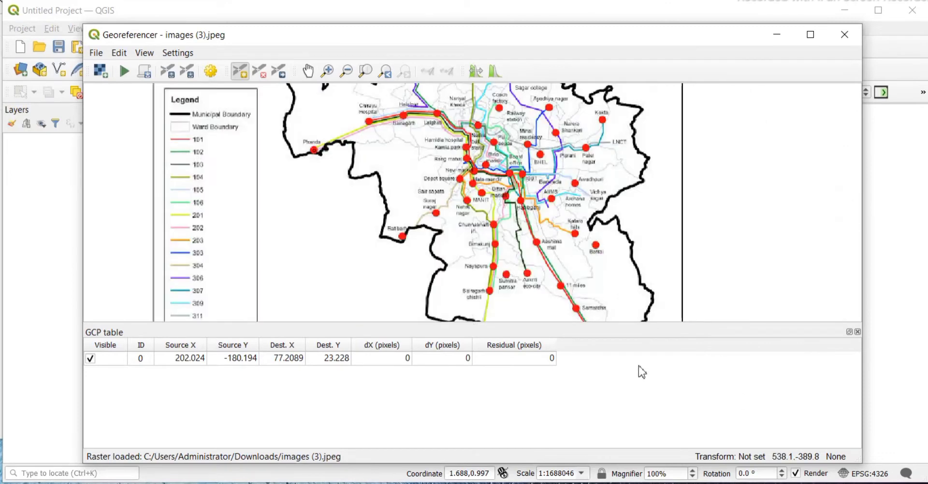
{"action": "left_click", "coordinate": [577, 308]}
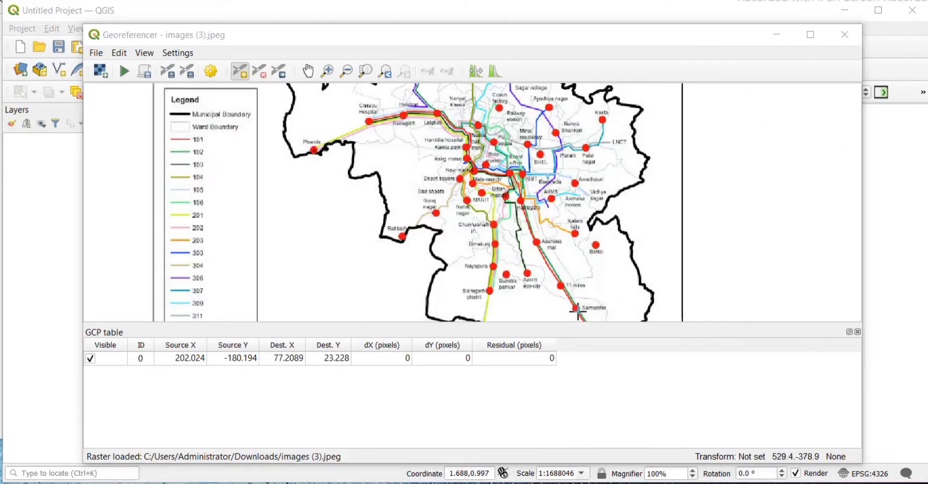
{"action": "left_click", "coordinate": [239, 171]}
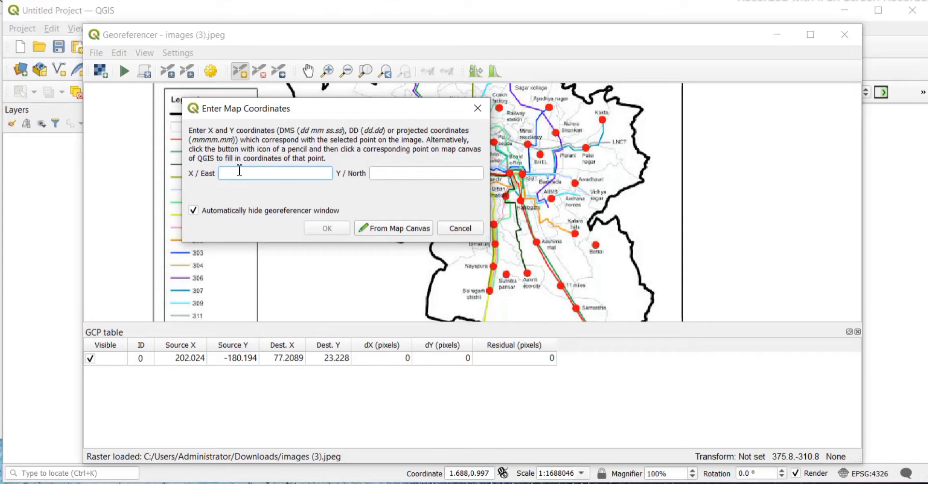
{"action": "type", "text": "77.5897"}
{"action": "key", "text": "Tab"}
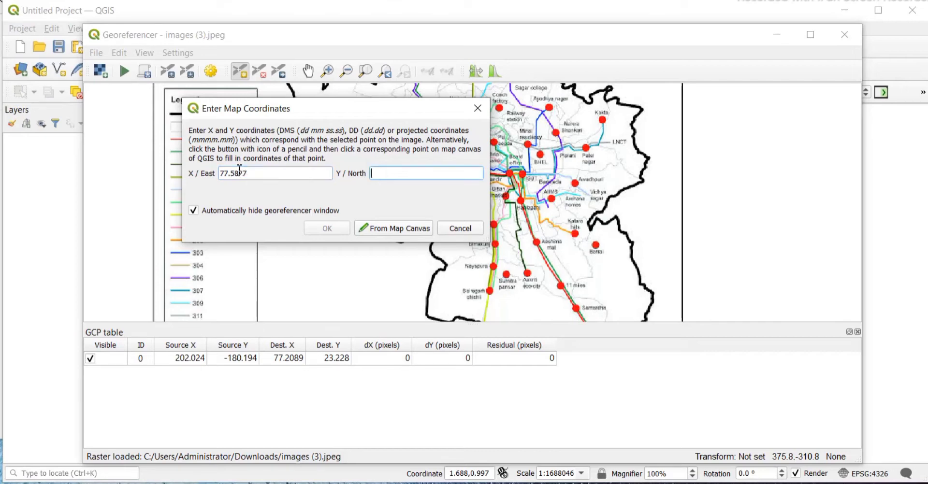
{"action": "type", "text": "23.3322"}
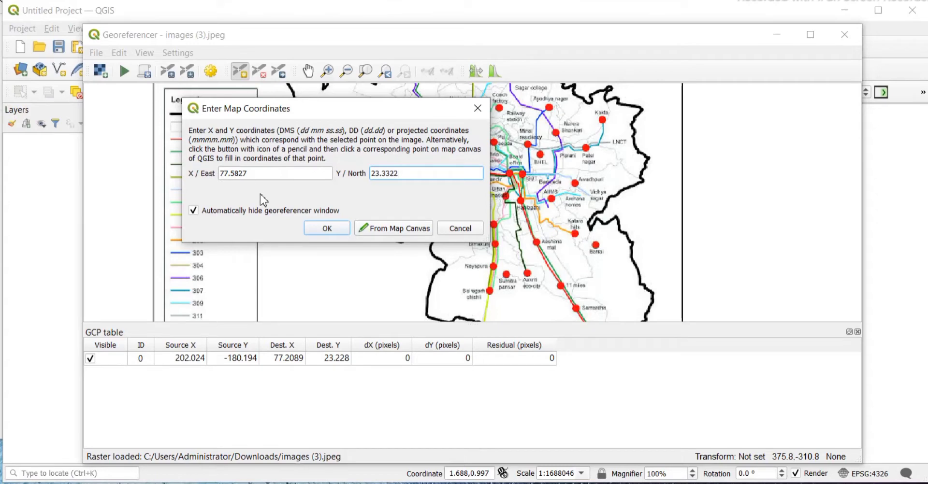
{"action": "left_click", "coordinate": [326, 233]}
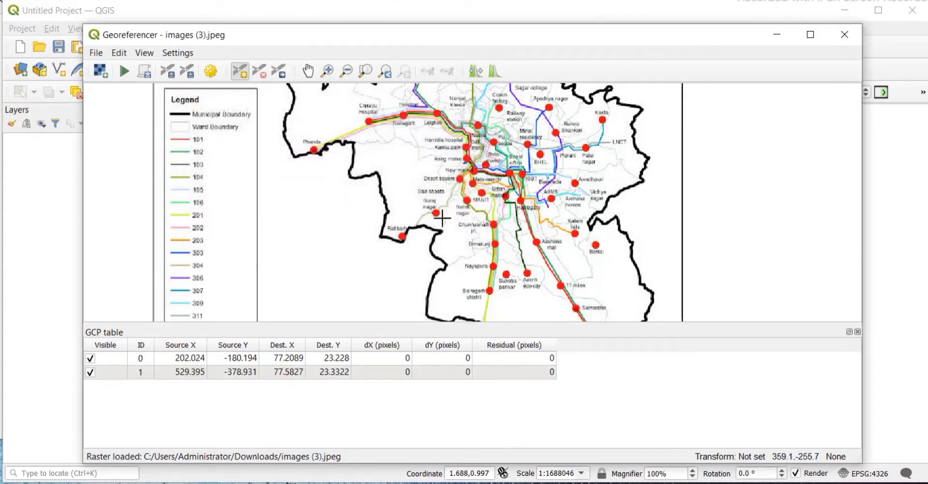
Add a control point near Awadhpuri with X 77.4885, Y 23.2243.
{"action": "left_click", "coordinate": [576, 183]}
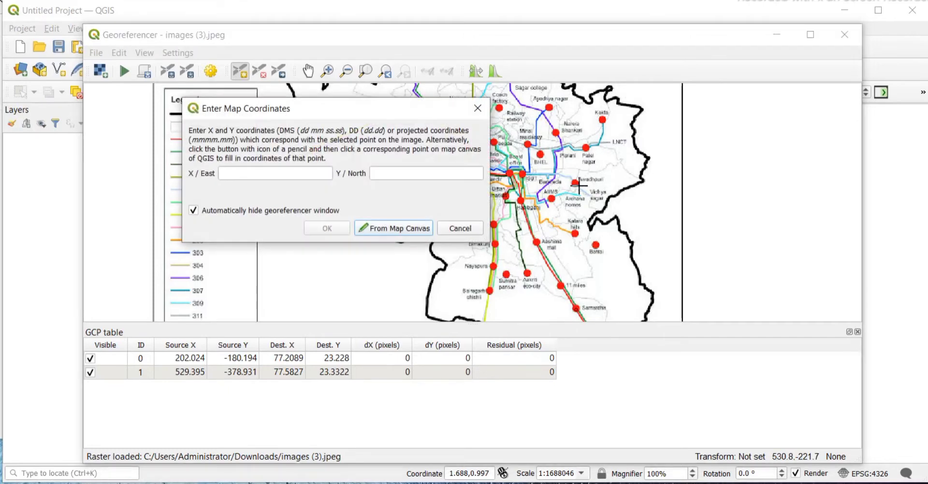
{"action": "left_click", "coordinate": [258, 179]}
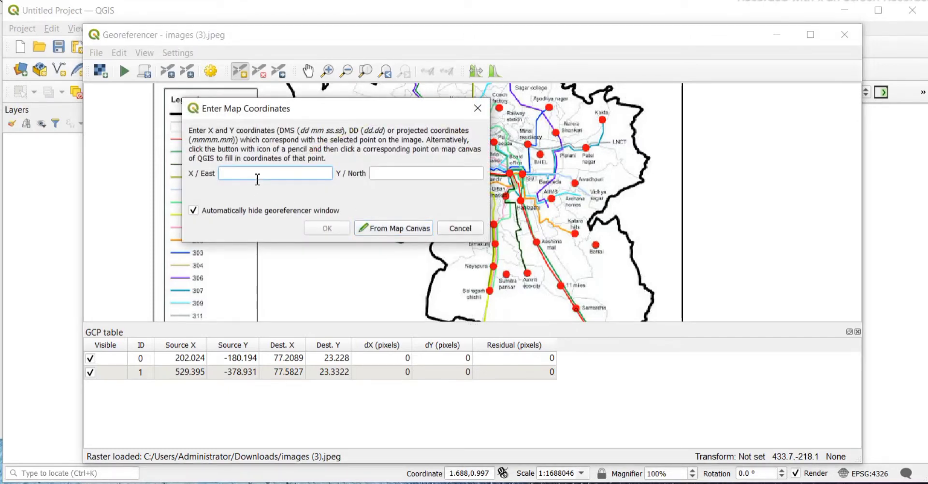
{"action": "type", "text": "77.4885"}
{"action": "key", "text": "Tab"}
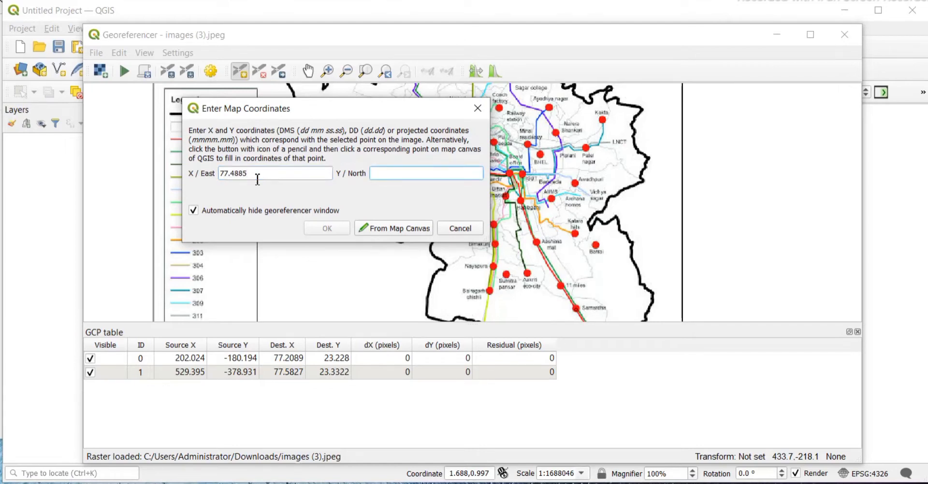
{"action": "type", "text": "23.2243"}
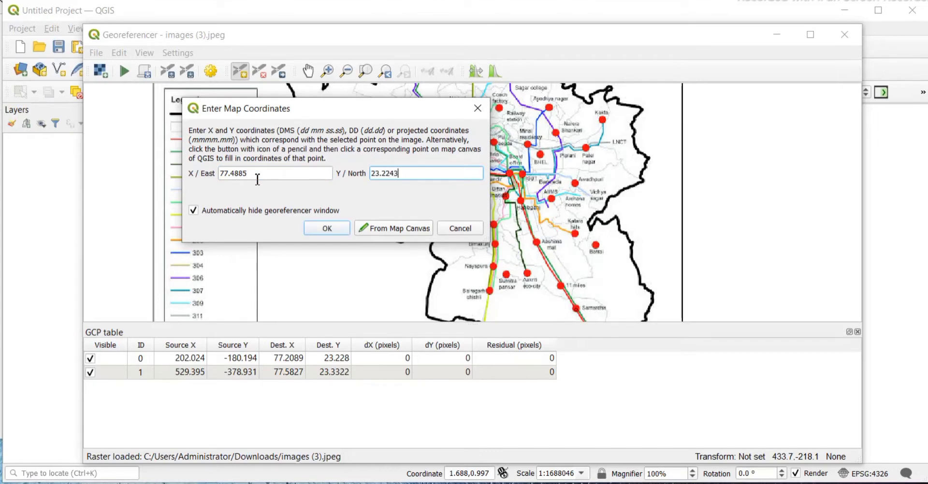
{"action": "left_click", "coordinate": [326, 229]}
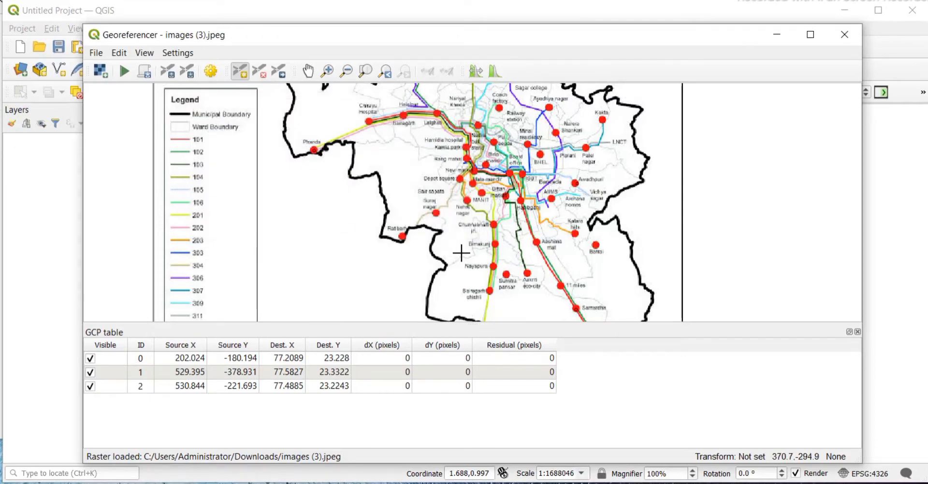
Reposition the map image and place a control point at Gandhi Nagar.
{"action": "scroll", "coordinate": [487, 183], "scroll_direction": "down", "scroll_amount": 2}
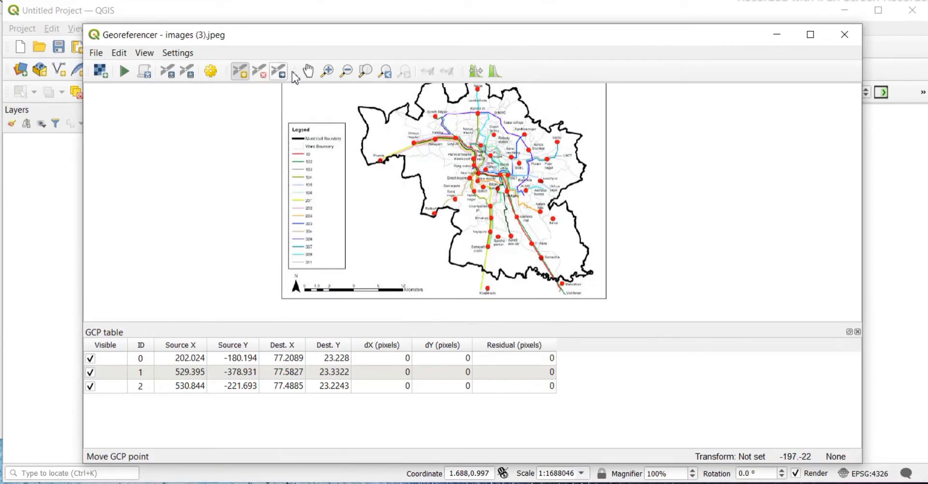
{"action": "left_click", "coordinate": [308, 71]}
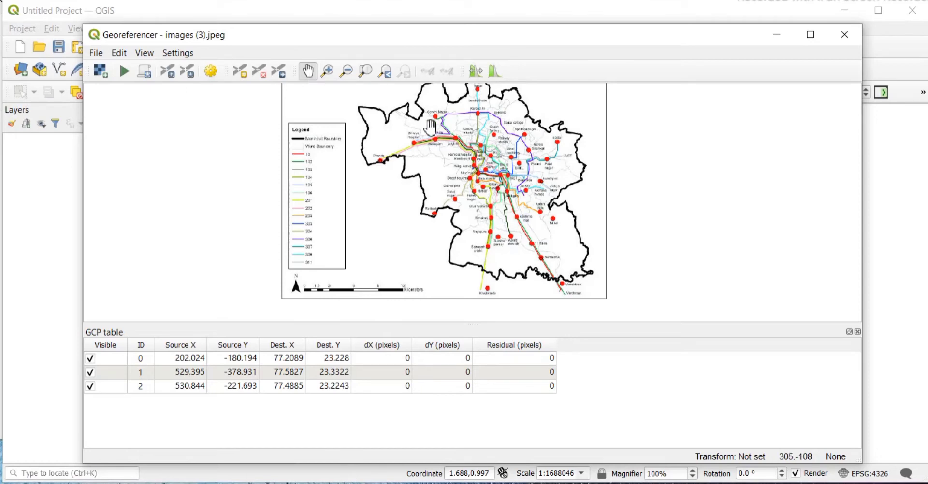
{"action": "left_click_drag", "start_coordinate": [430, 125], "coordinate": [476, 216]}
{"action": "scroll", "coordinate": [526, 189], "scroll_direction": "up", "scroll_amount": 3}
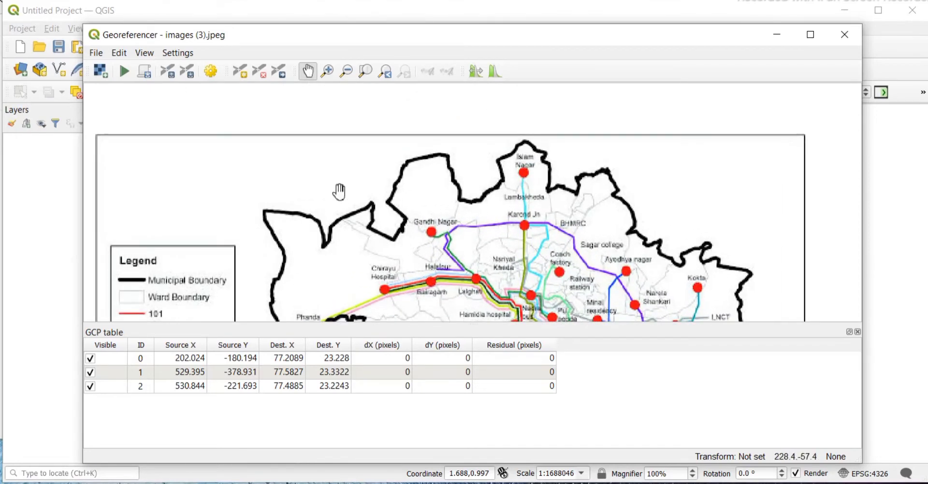
{"action": "left_click", "coordinate": [248, 79]}
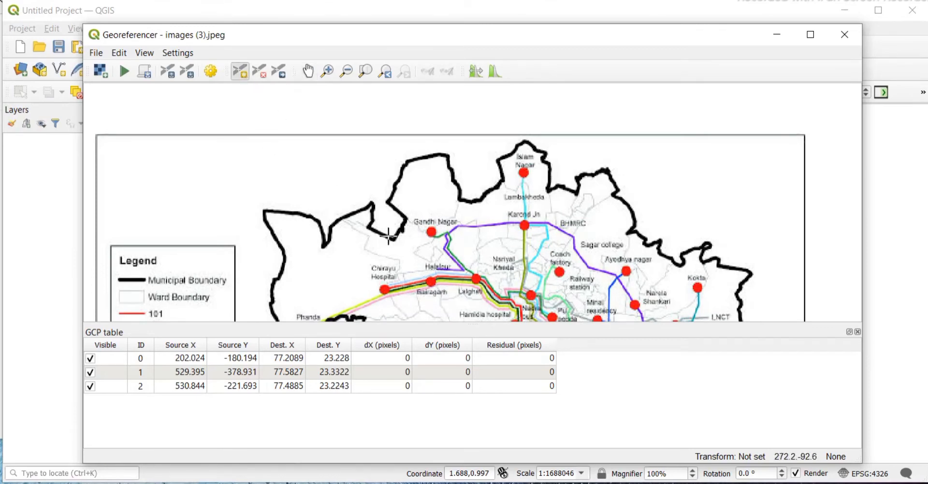
{"action": "left_click", "coordinate": [433, 237]}
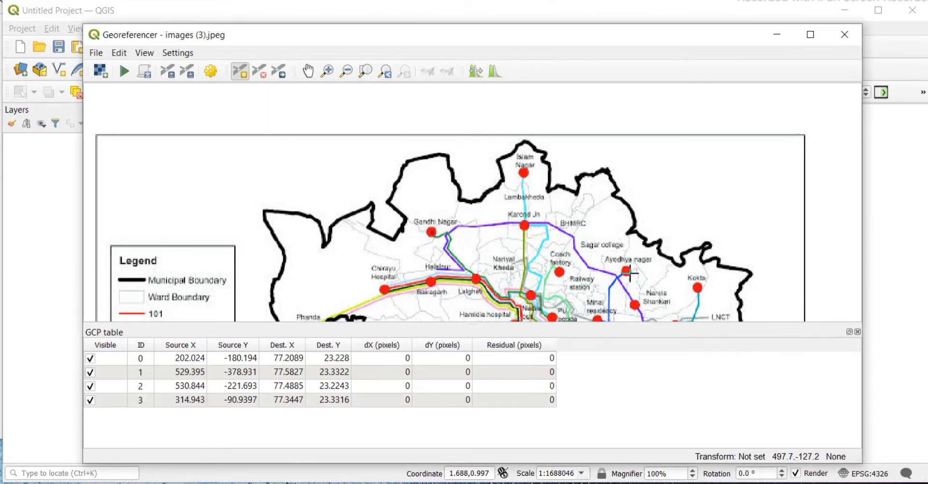
Place a control point at Ayodhya Nagar and confirm its East/North coordinates.
{"action": "left_click", "coordinate": [629, 271]}
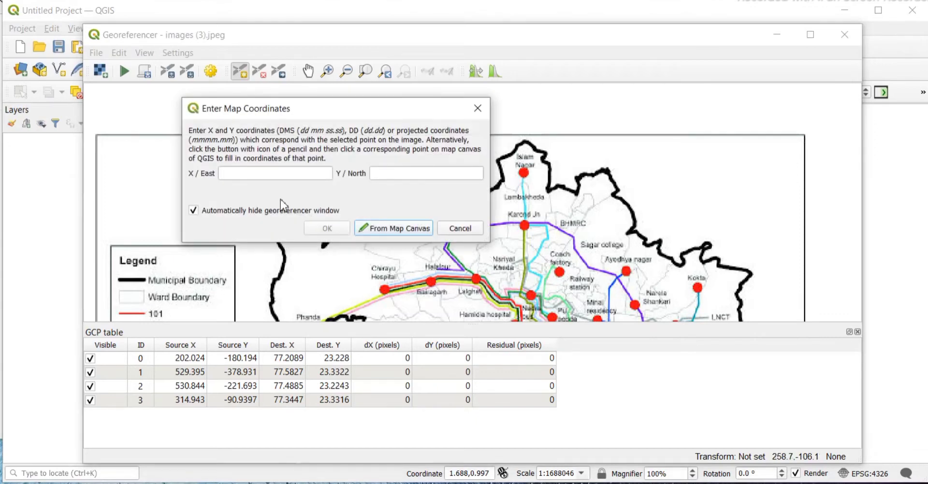
{"action": "left_click", "coordinate": [247, 174]}
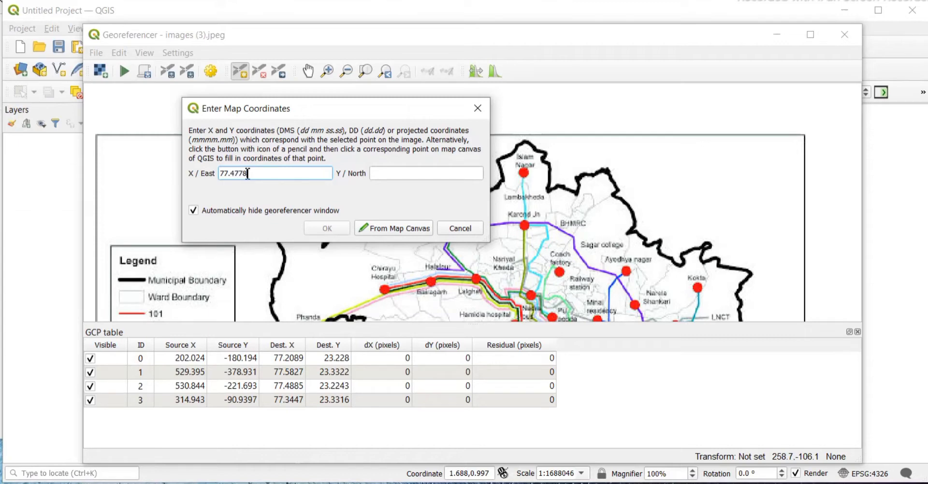
{"action": "key", "text": "Tab"}
{"action": "type", "text": "2"}
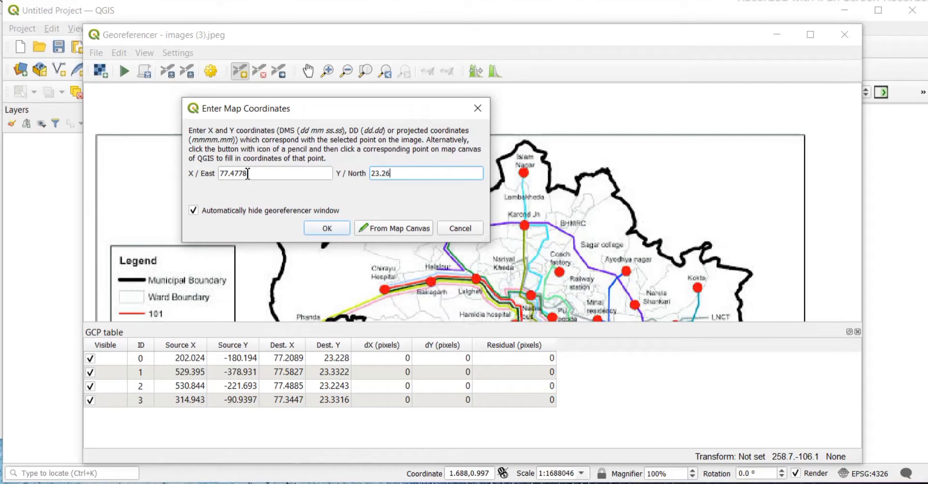
{"action": "left_click", "coordinate": [325, 228]}
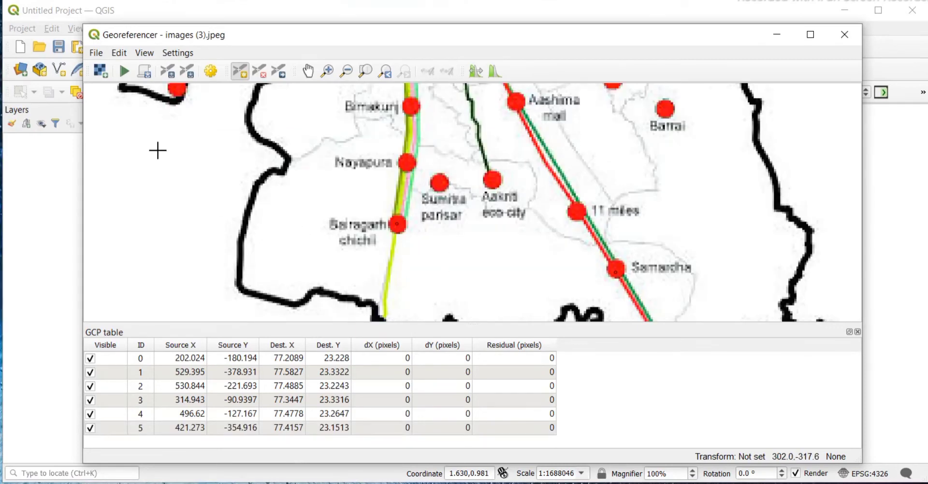
Georeference with Linear transform, Nearest neighbour resampling and EPSG:4326 into BHOPAL GEOREFERENCED.
{"action": "left_click", "coordinate": [124, 71]}
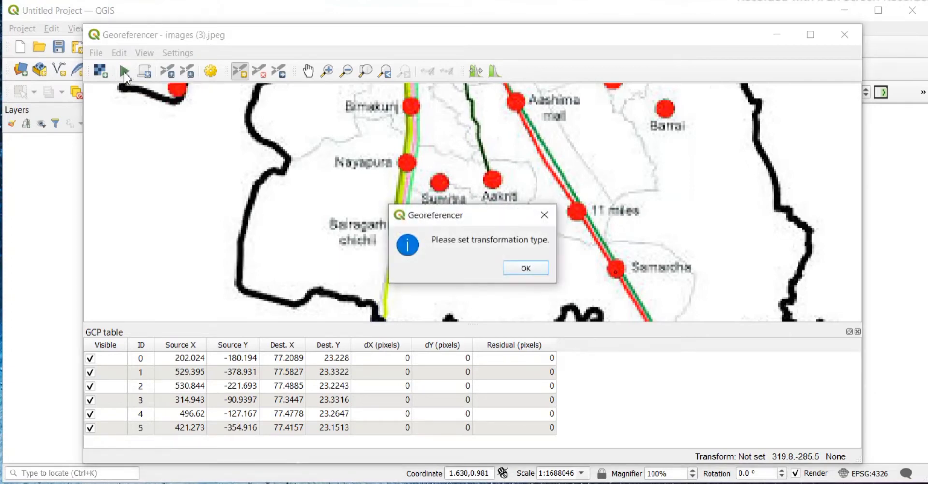
{"action": "left_click", "coordinate": [526, 269]}
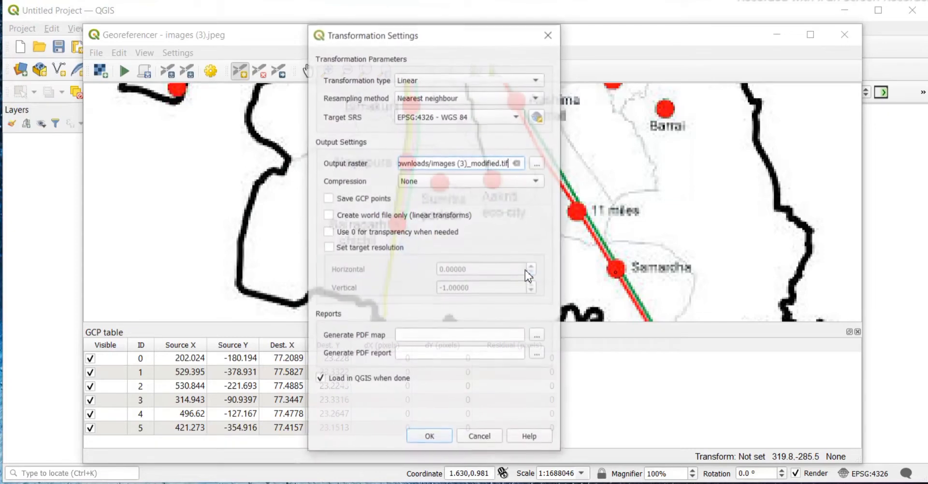
{"action": "left_click", "coordinate": [521, 81]}
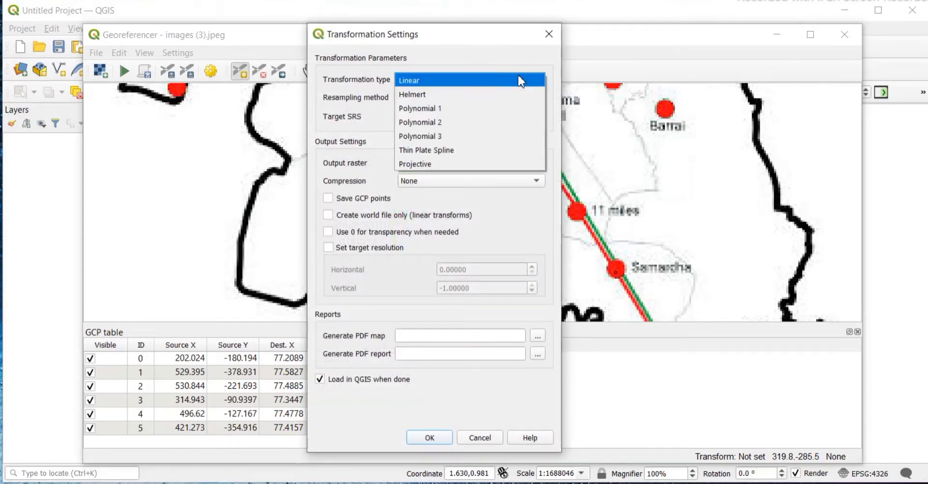
{"action": "left_click", "coordinate": [430, 82]}
{"action": "left_click", "coordinate": [437, 100]}
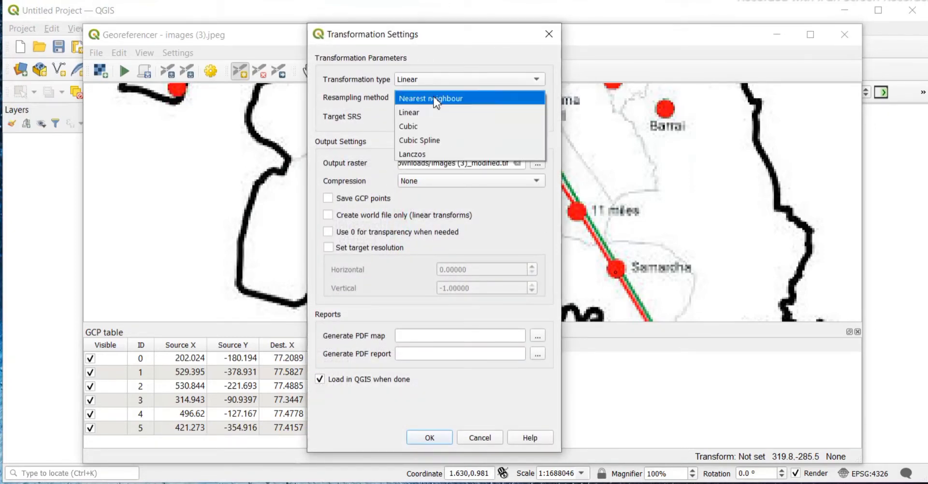
{"action": "left_click", "coordinate": [436, 103]}
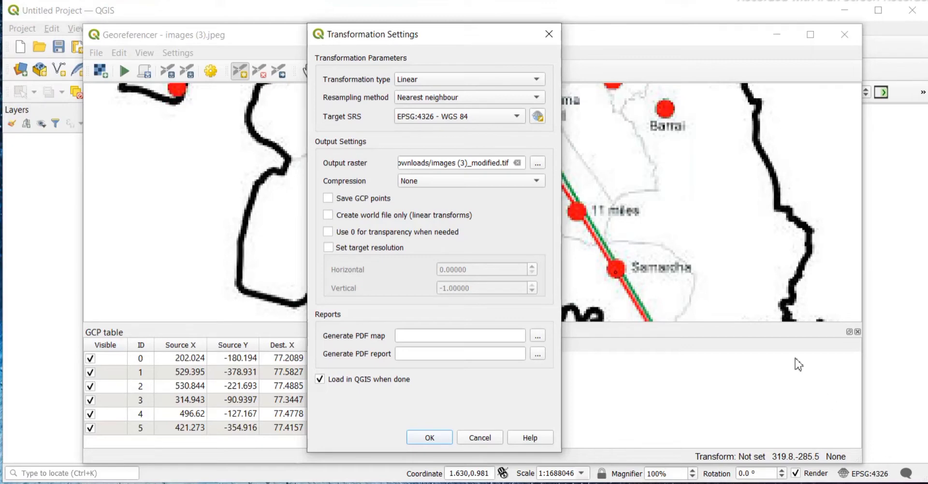
{"action": "left_click", "coordinate": [539, 116]}
{"action": "left_click", "coordinate": [442, 179]}
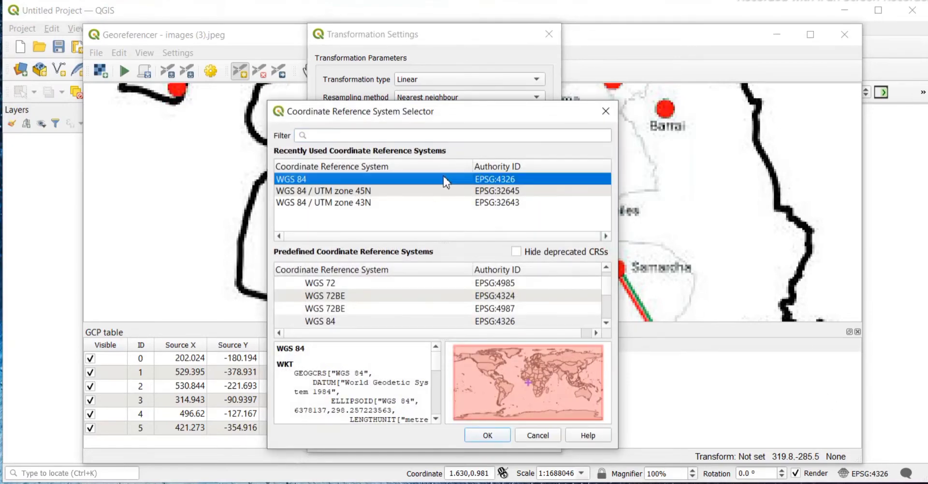
{"action": "left_click", "coordinate": [488, 436]}
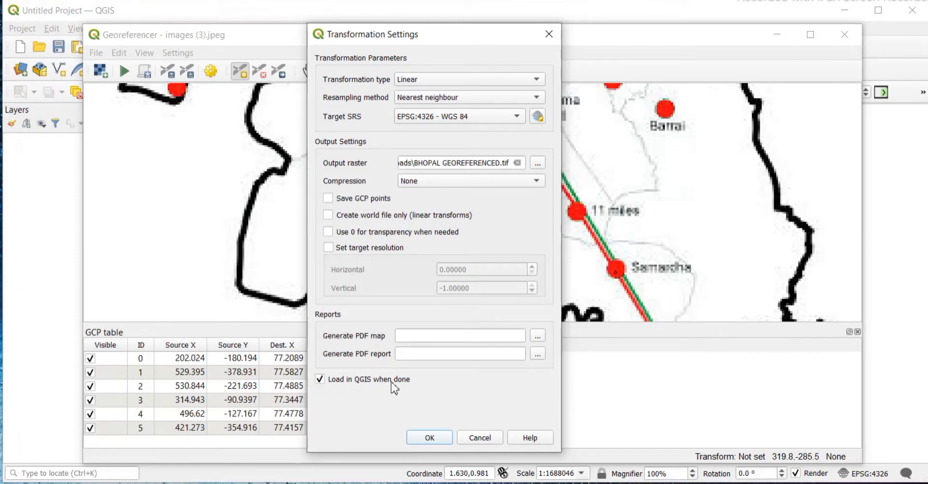
{"action": "left_click", "coordinate": [431, 438]}
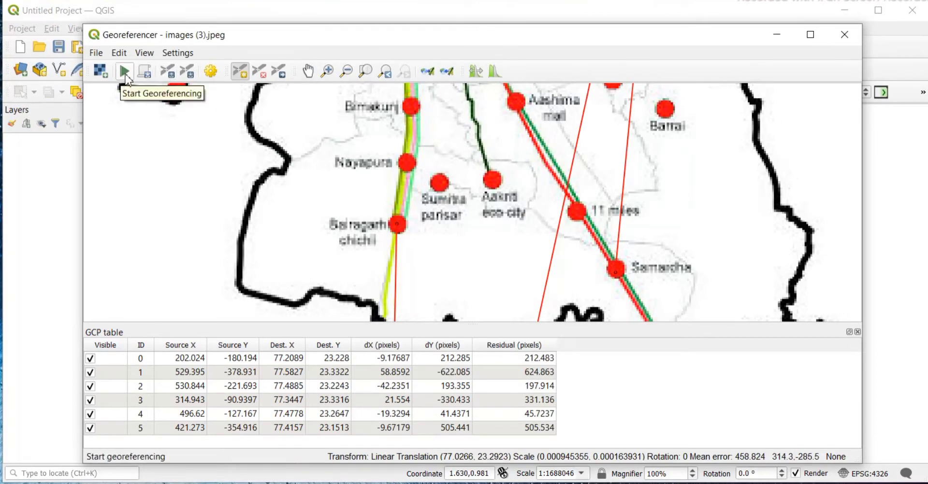
{"action": "left_click", "coordinate": [124, 72]}
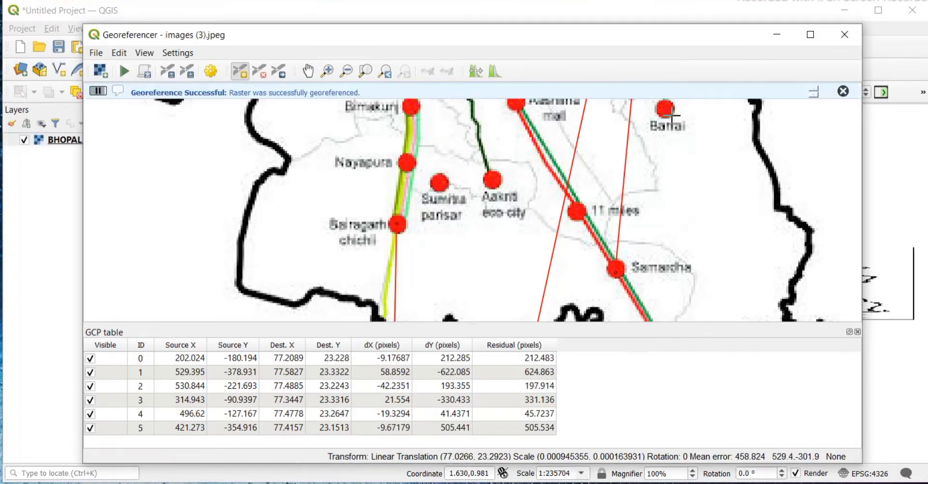
{"action": "left_click", "coordinate": [777, 36]}
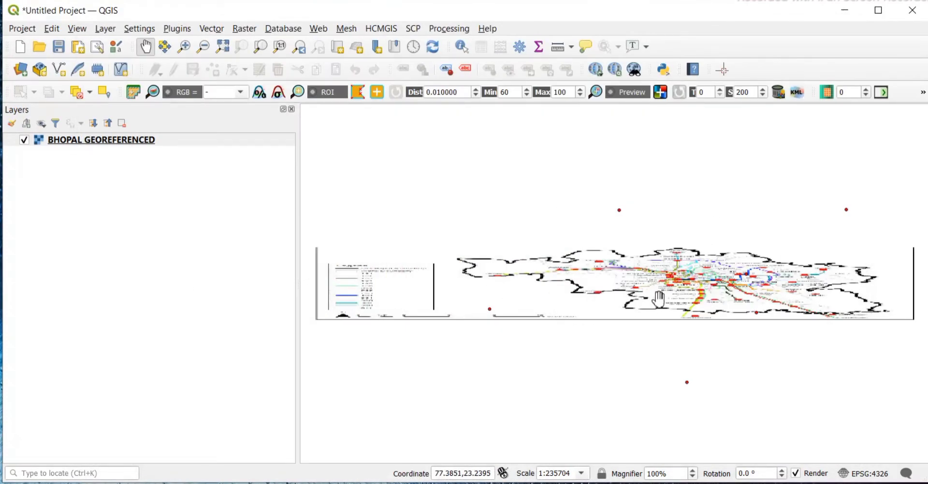
{"action": "left_click_drag", "start_coordinate": [719, 274], "coordinate": [589, 225]}
{"action": "scroll", "coordinate": [589, 225], "scroll_direction": "up", "scroll_amount": 1}
{"action": "scroll", "coordinate": [588, 225], "scroll_direction": "up", "scroll_amount": 2}
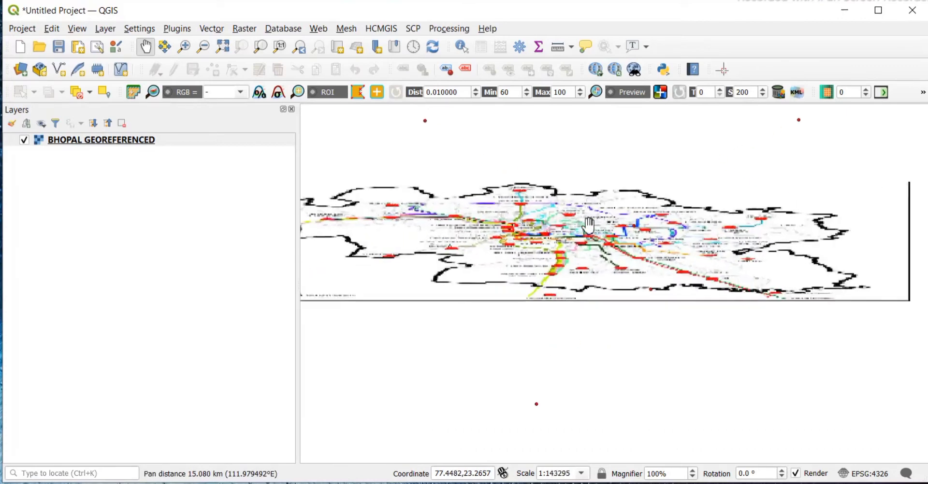
{"action": "left_click_drag", "start_coordinate": [530, 236], "coordinate": [646, 296]}
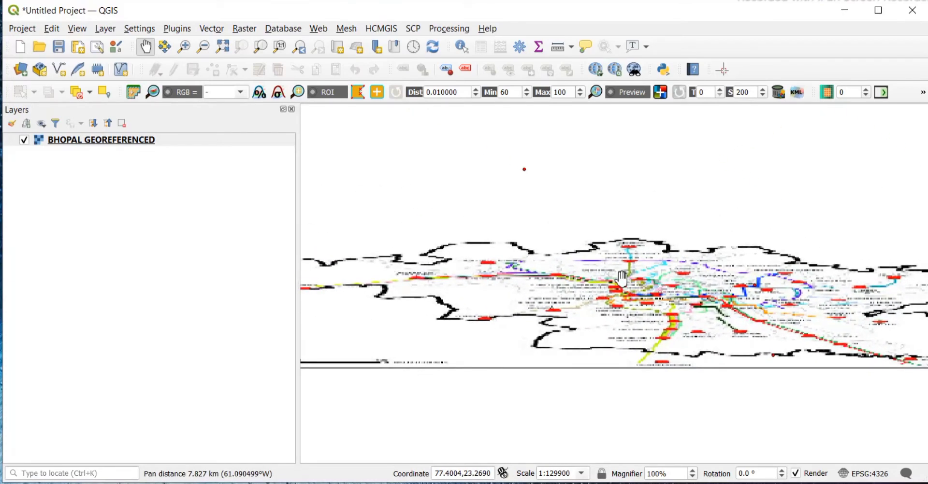
{"action": "left_click_drag", "start_coordinate": [414, 300], "coordinate": [512, 259]}
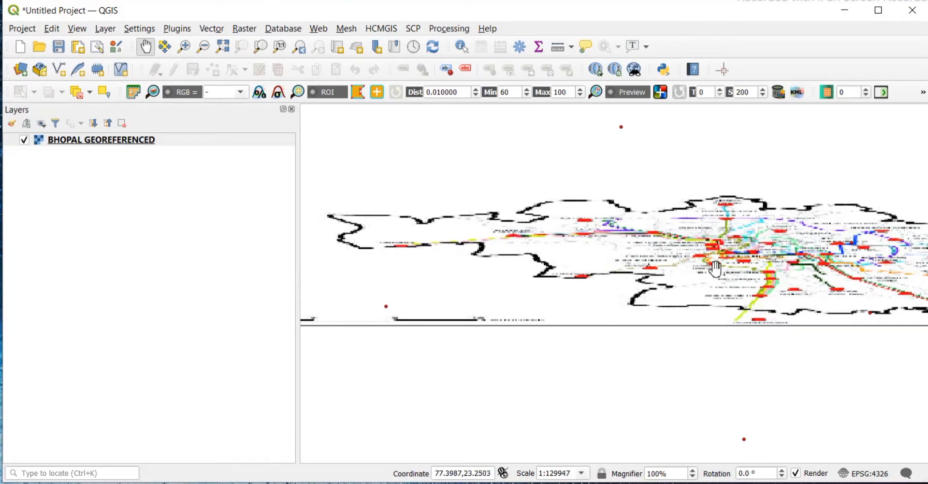
{"action": "left_click_drag", "start_coordinate": [715, 269], "coordinate": [557, 249]}
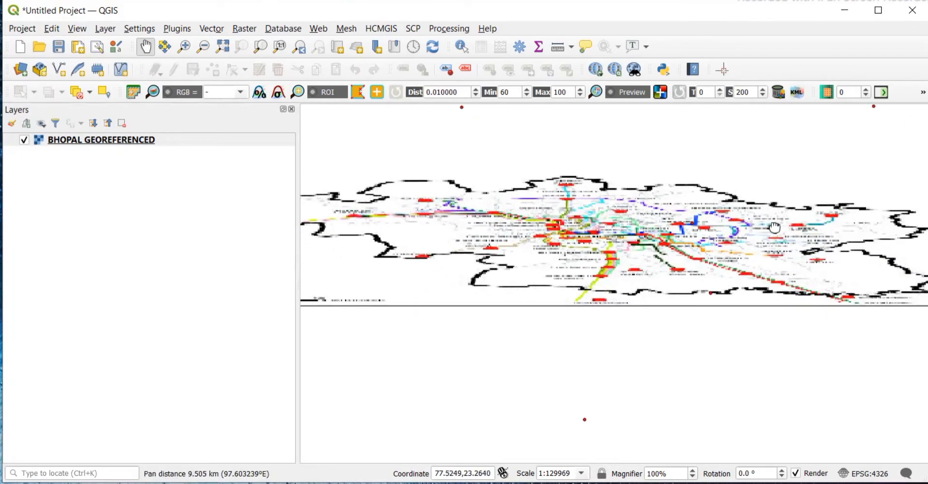
{"action": "left_click_drag", "start_coordinate": [775, 227], "coordinate": [653, 202]}
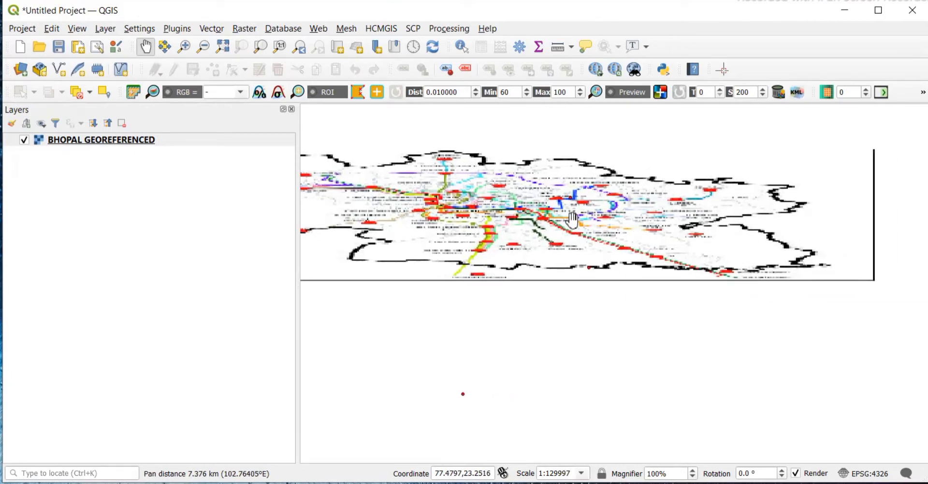
{"action": "left_click_drag", "start_coordinate": [573, 220], "coordinate": [906, 233]}
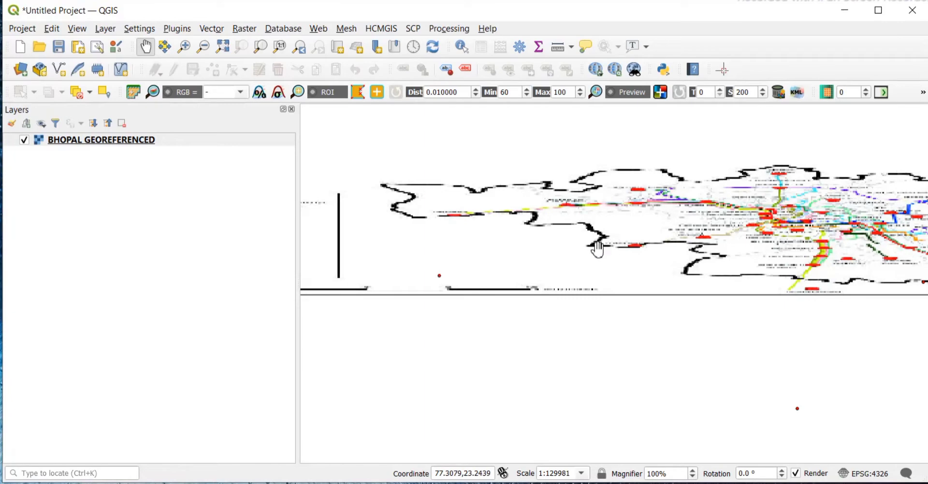
{"action": "scroll", "coordinate": [494, 210], "scroll_direction": "up", "scroll_amount": 1}
{"action": "scroll", "coordinate": [494, 211], "scroll_direction": "down", "scroll_amount": 1}
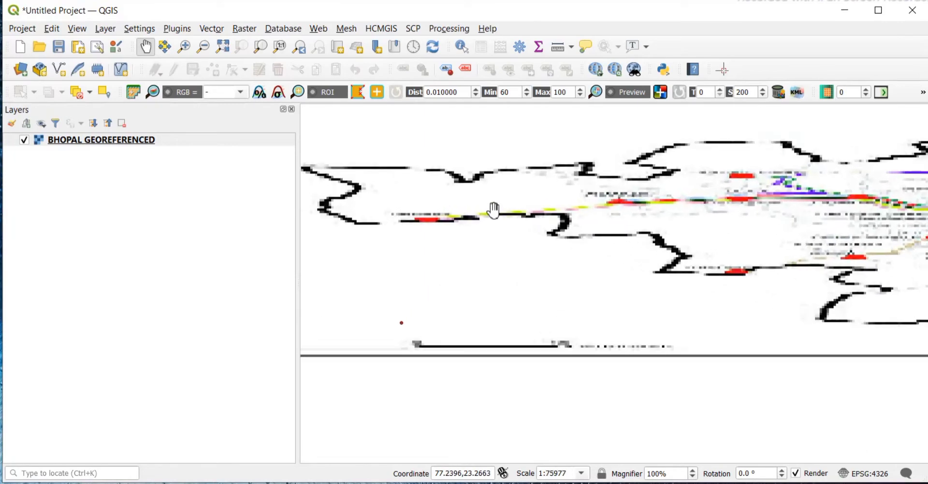
{"action": "scroll", "coordinate": [494, 210], "scroll_direction": "down", "scroll_amount": 2}
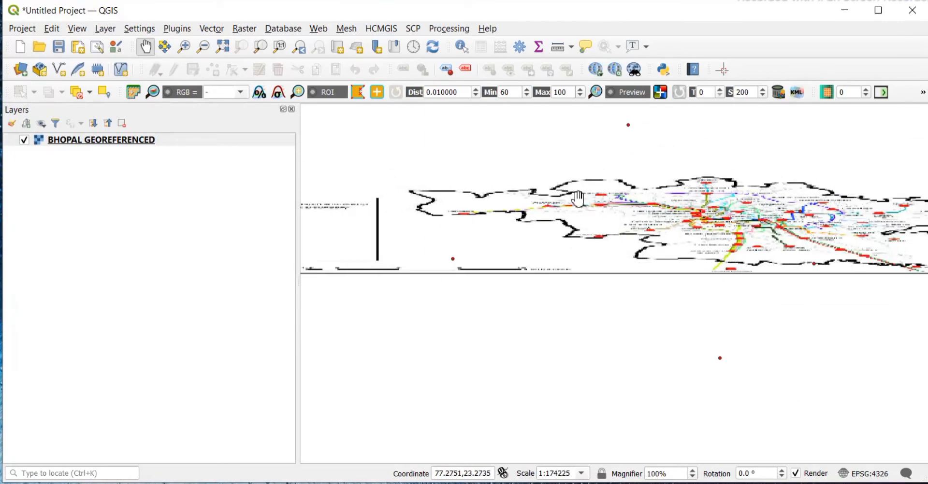
{"action": "left_click_drag", "start_coordinate": [689, 209], "coordinate": [574, 238]}
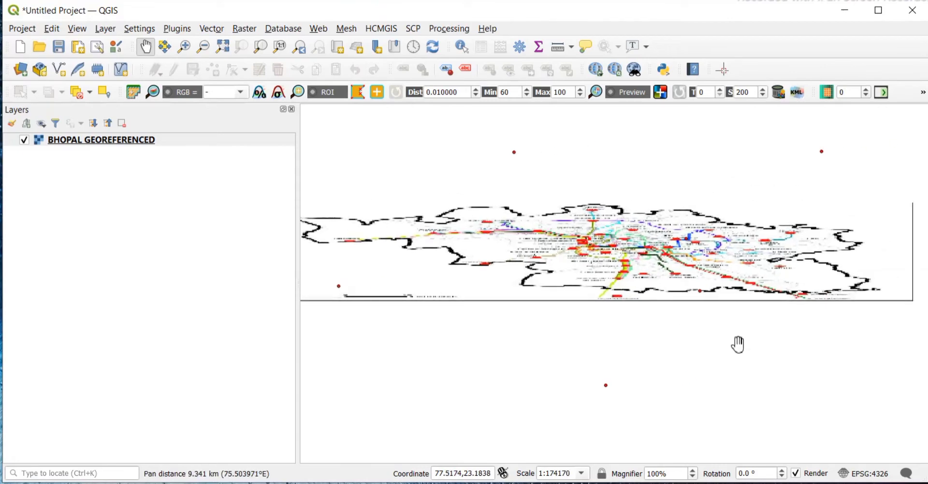
{"action": "scroll", "coordinate": [550, 216], "scroll_direction": "up", "scroll_amount": 3}
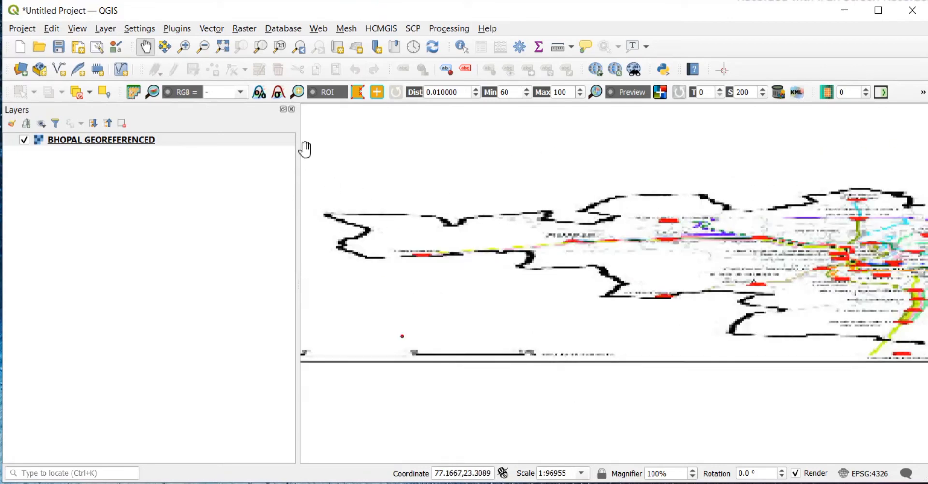
Create a new Polygon shapefile layer named BOUNDARY SHAPEFILE.
{"action": "left_click", "coordinate": [110, 31]}
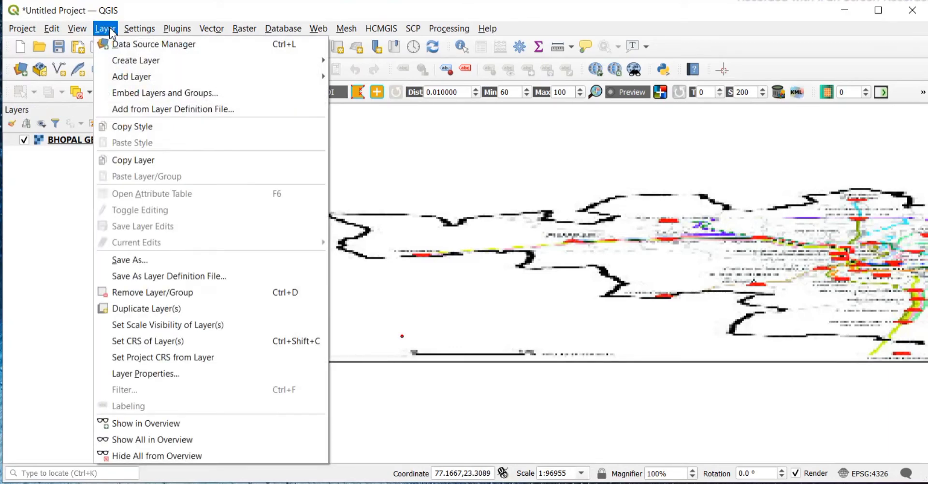
{"action": "mouse_move", "coordinate": [145, 80]}
{"action": "mouse_move", "coordinate": [145, 60]}
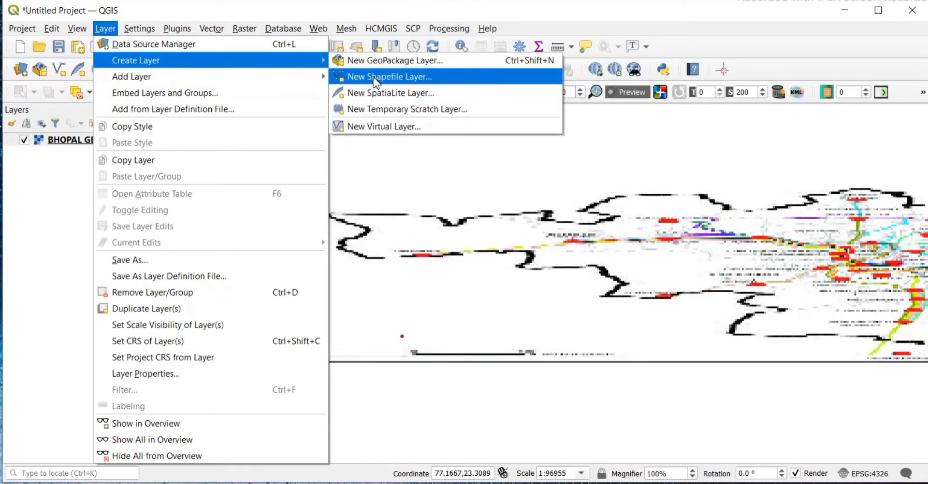
{"action": "left_click", "coordinate": [412, 78]}
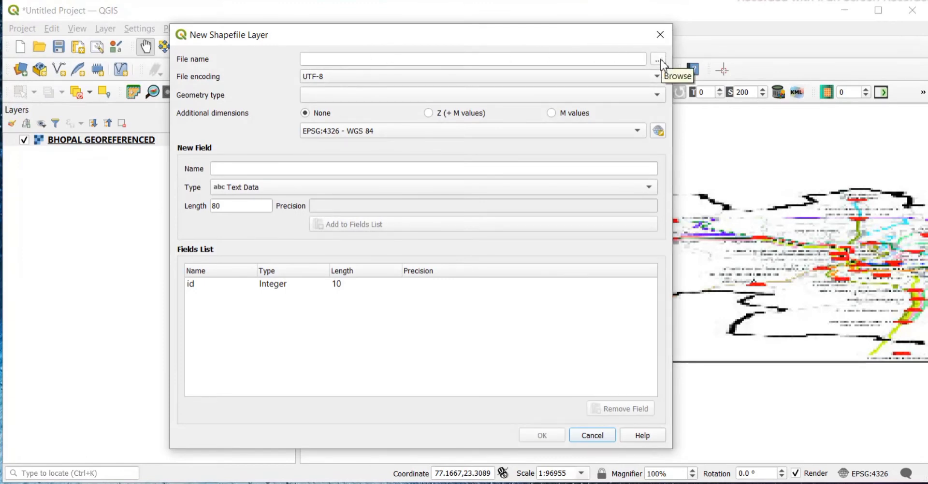
{"action": "left_click", "coordinate": [489, 95]}
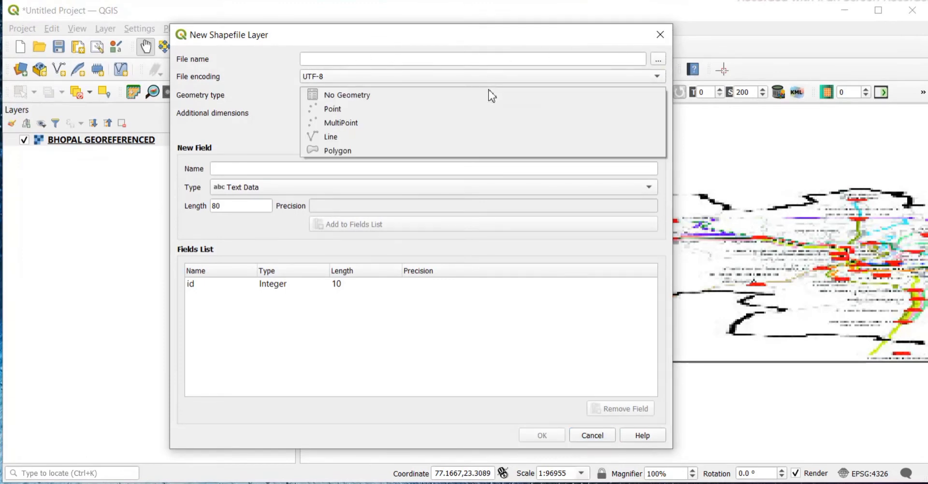
{"action": "left_click", "coordinate": [401, 150]}
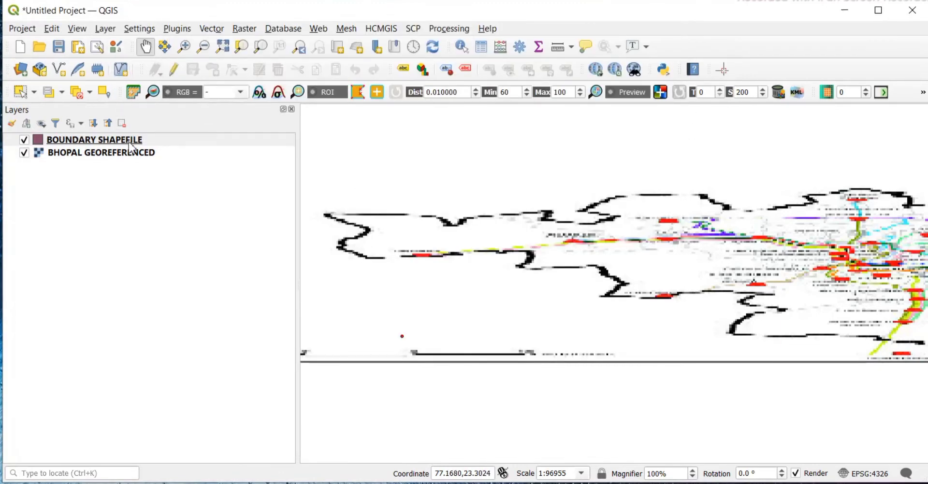
Select BOUNDARY SHAPEFILE, toggle editing on, and activate Add Polygon Feature.
{"action": "left_click", "coordinate": [129, 142]}
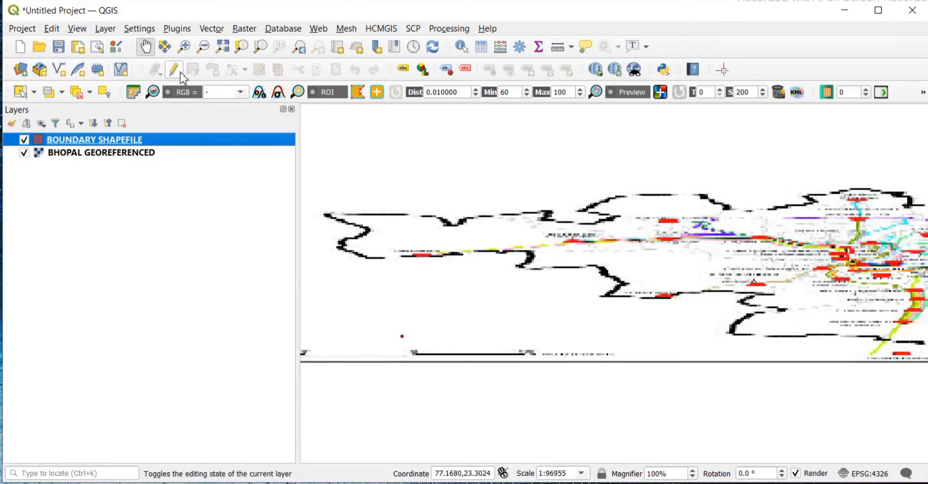
{"action": "left_click", "coordinate": [181, 73]}
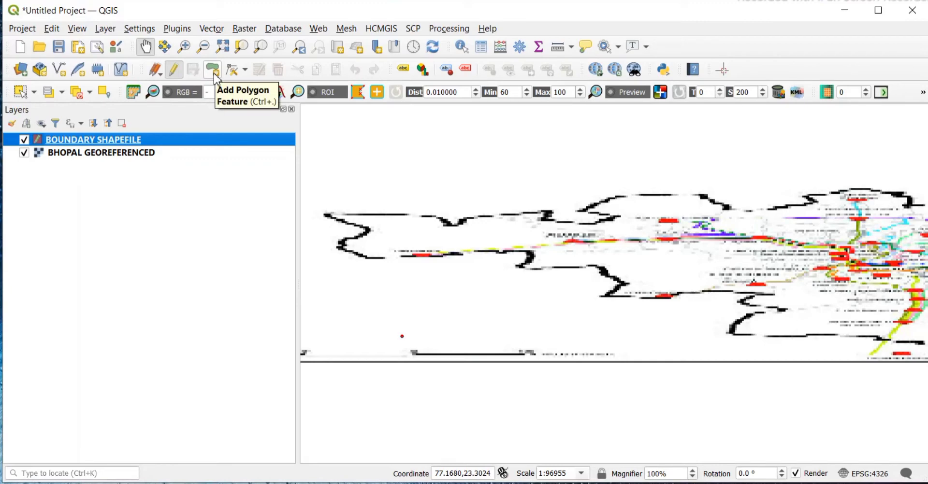
{"action": "left_click", "coordinate": [214, 75]}
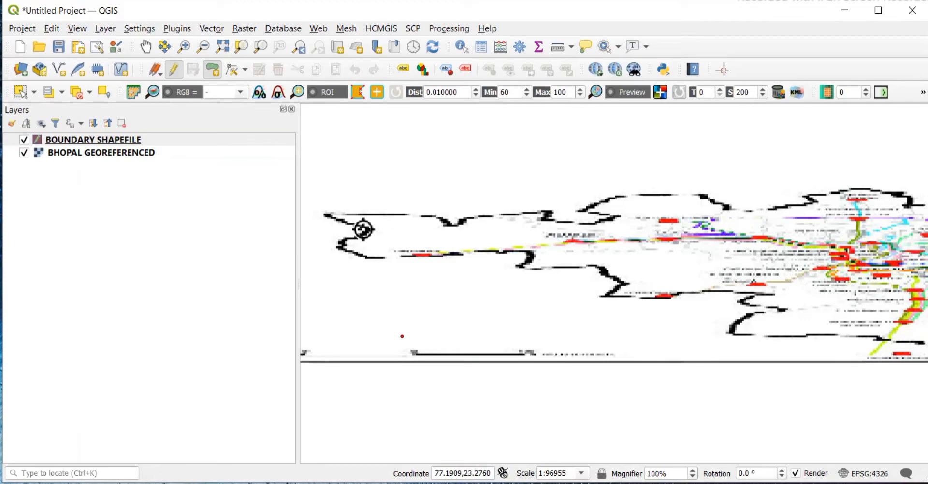
Trace vertices eastward along the northern boundary, removing one misplaced vertex.
{"action": "left_click", "coordinate": [370, 230]}
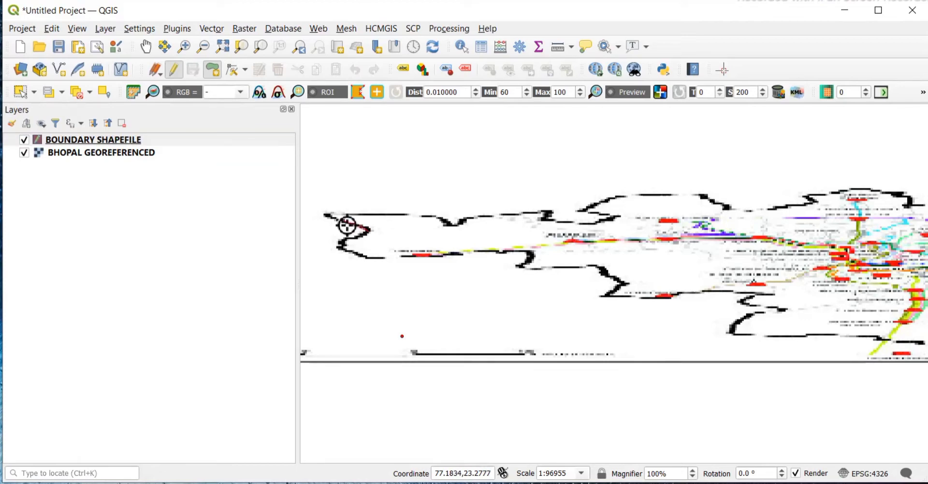
{"action": "left_click", "coordinate": [324, 214]}
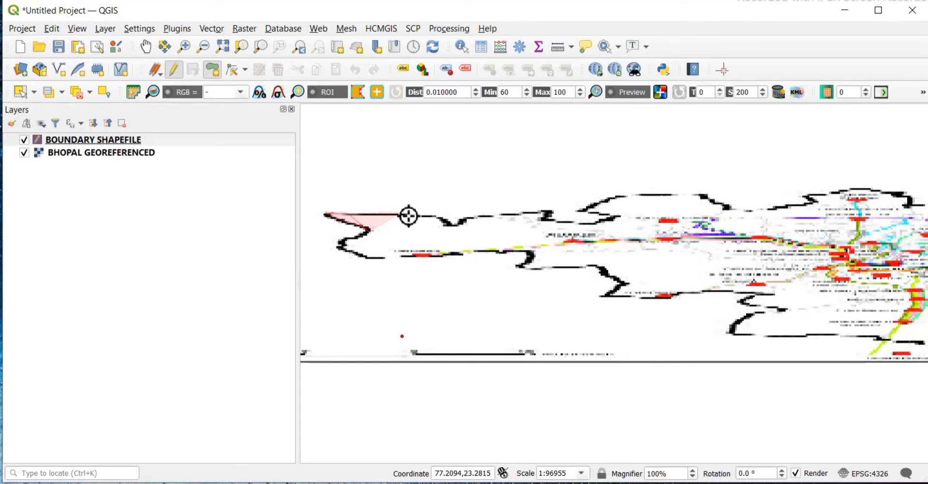
{"action": "left_click", "coordinate": [413, 217]}
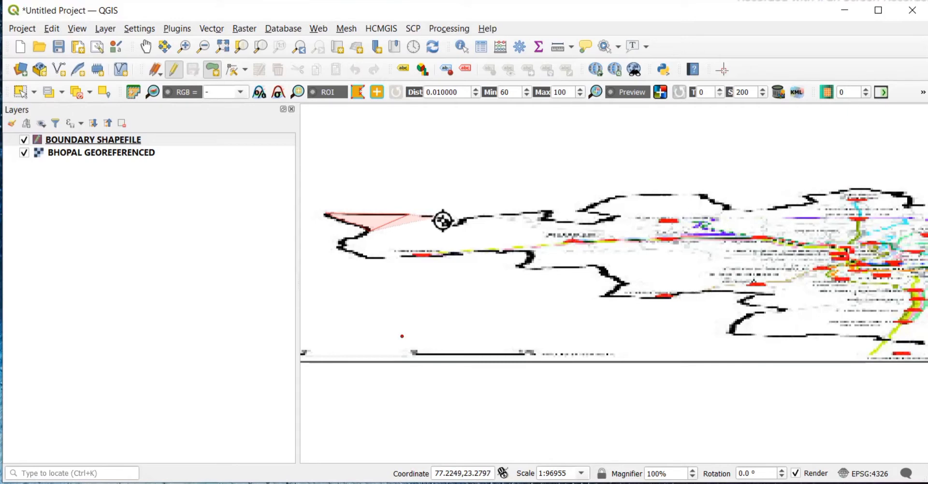
{"action": "left_click", "coordinate": [441, 220]}
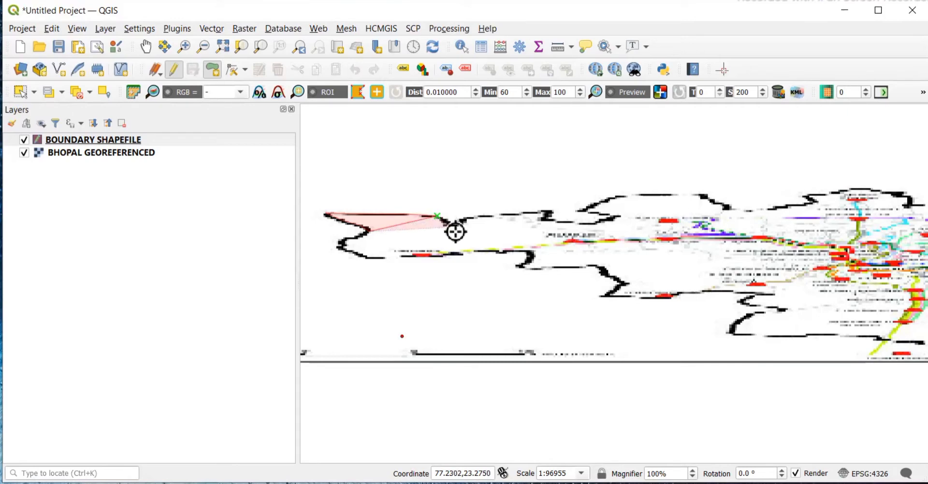
{"action": "left_click", "coordinate": [456, 231]}
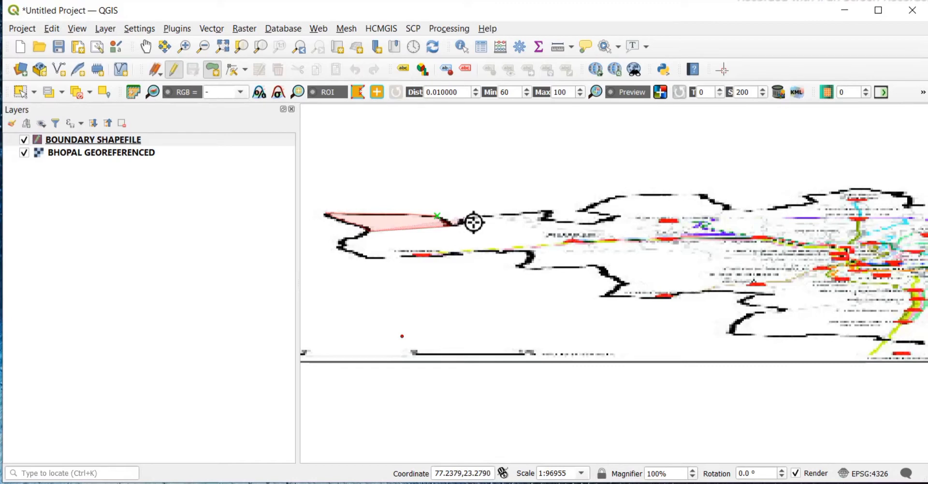
{"action": "left_click", "coordinate": [503, 218]}
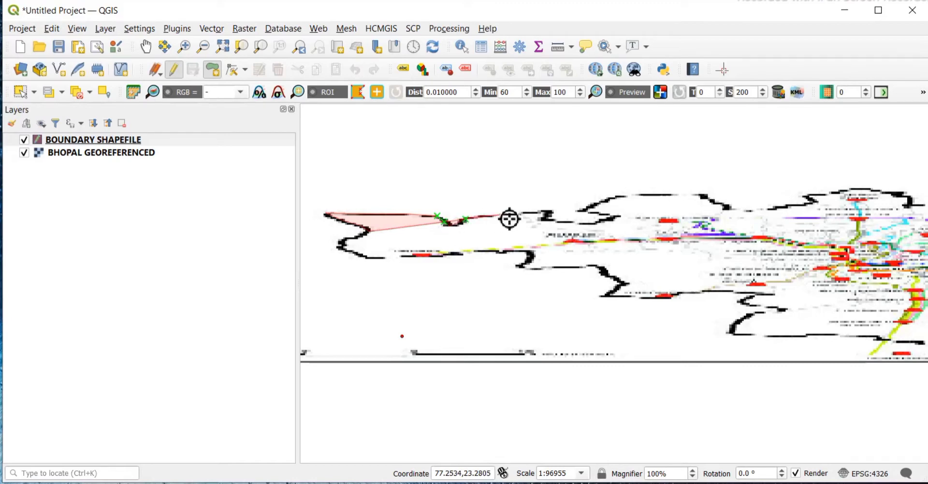
{"action": "left_click", "coordinate": [550, 212]}
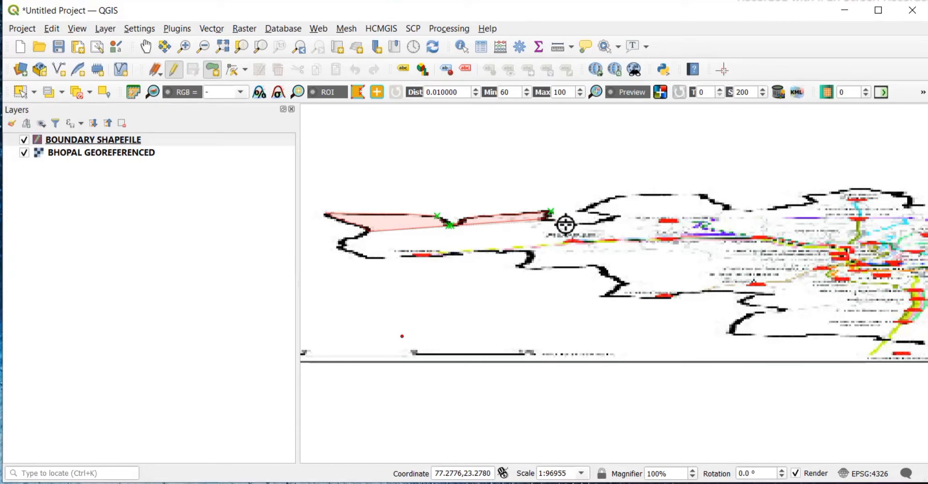
{"action": "left_click", "coordinate": [563, 221]}
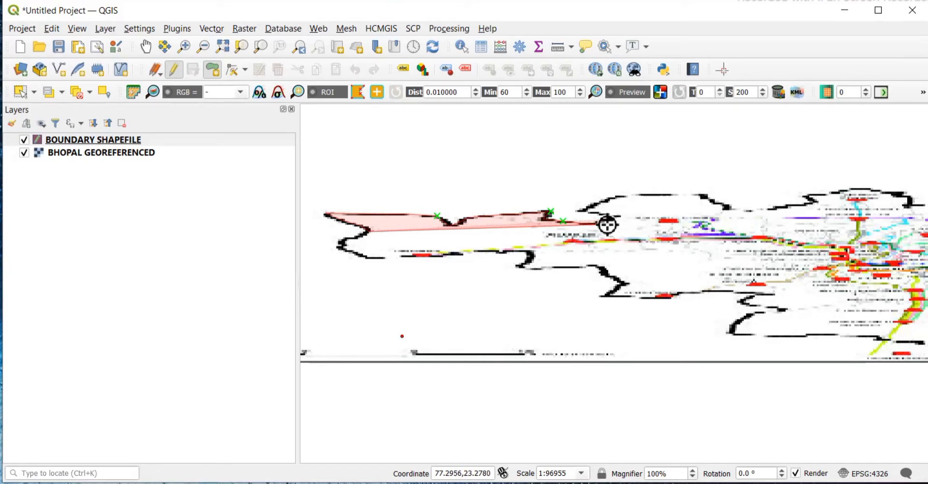
{"action": "left_click", "coordinate": [616, 221]}
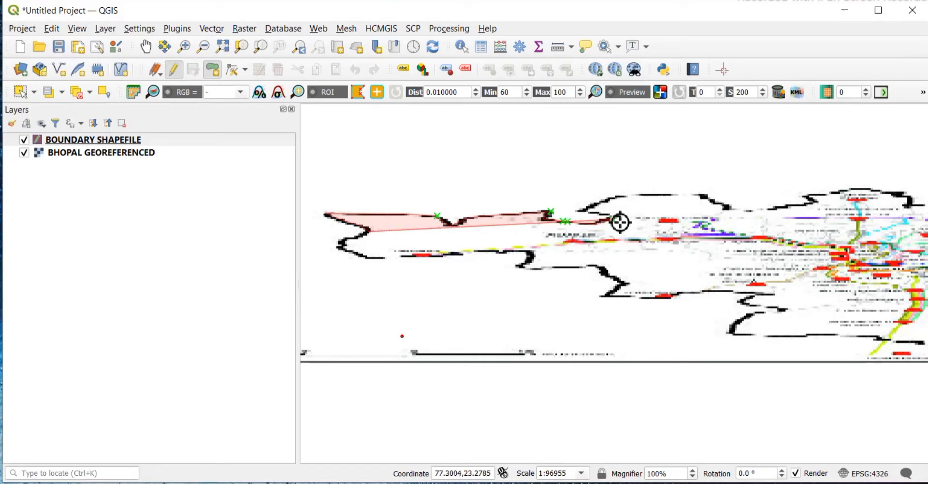
{"action": "key", "text": "BackSpace"}
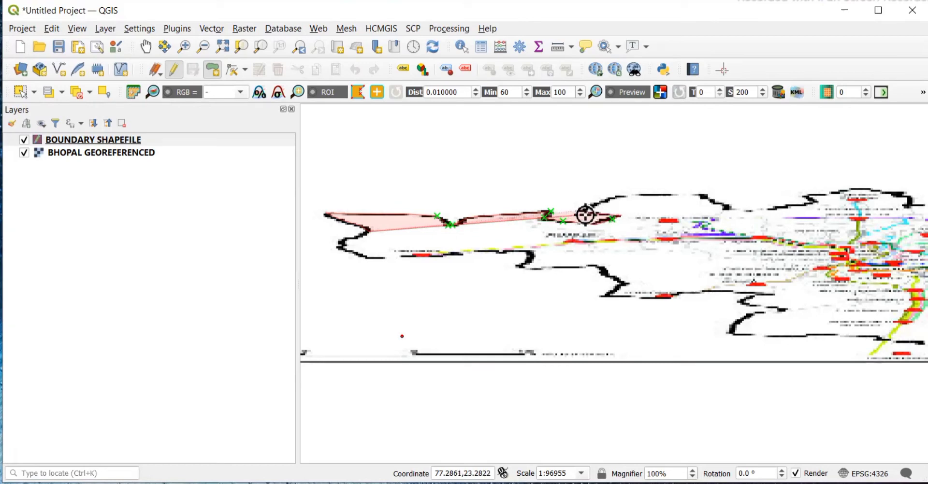
{"action": "left_click", "coordinate": [598, 208]}
{"action": "left_click", "coordinate": [611, 206]}
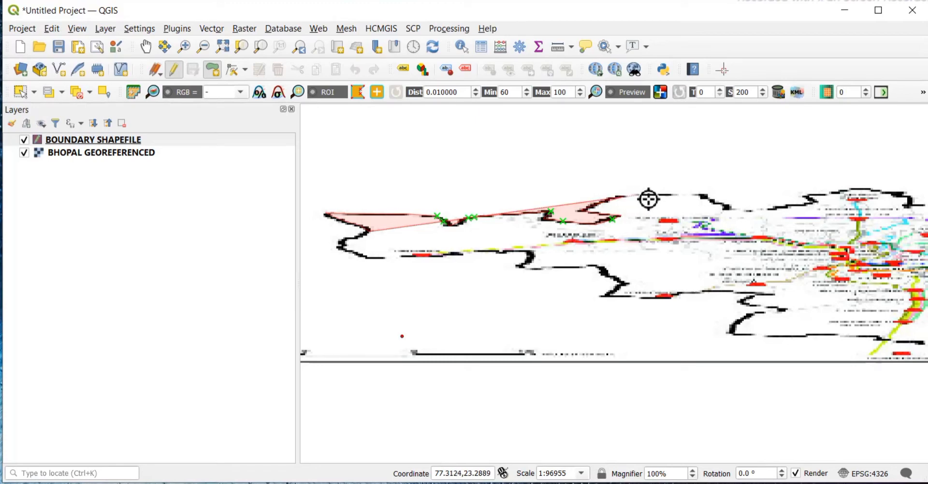
{"action": "left_click", "coordinate": [680, 199]}
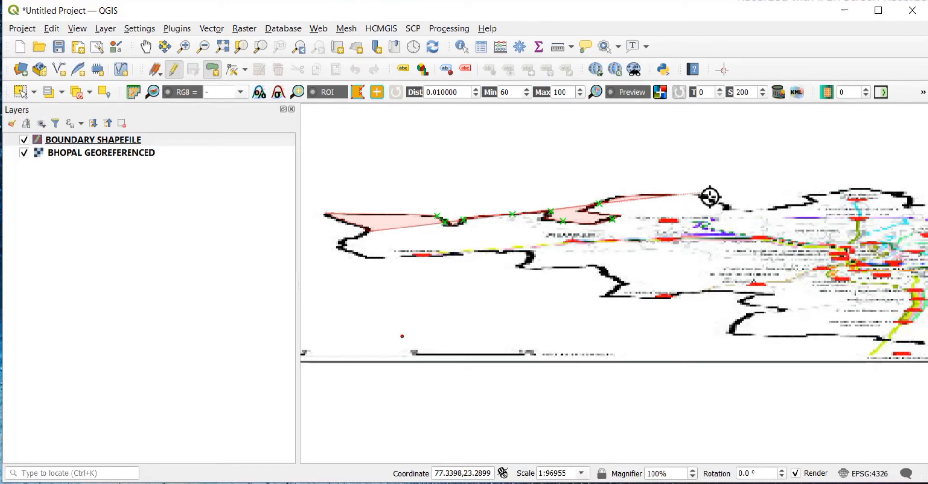
{"action": "left_click", "coordinate": [709, 197]}
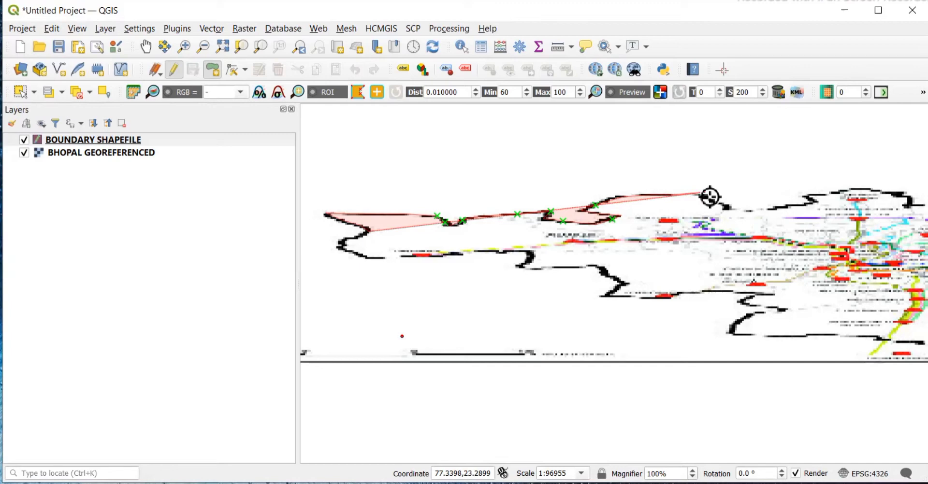
Pan the map and add vertices along the southern boundary back to the western end.
{"action": "scroll", "coordinate": [710, 197], "scroll_direction": "up", "scroll_amount": 1}
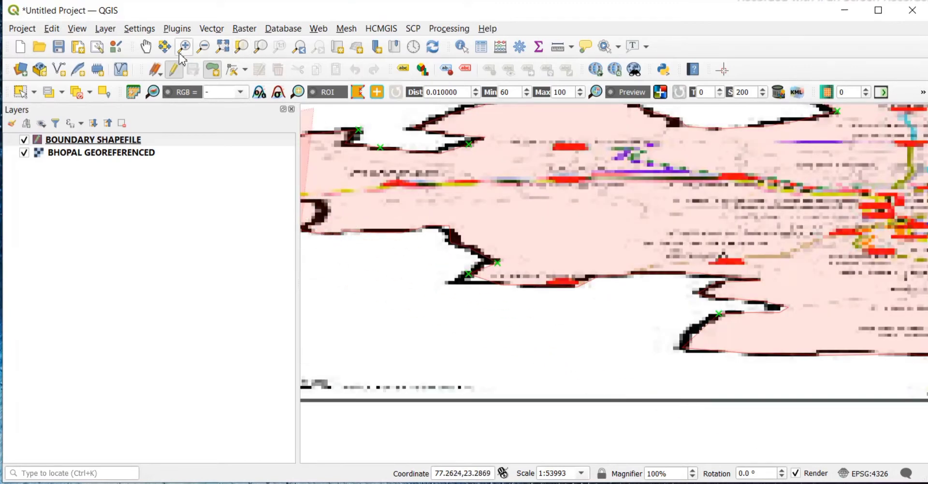
{"action": "left_click", "coordinate": [143, 49]}
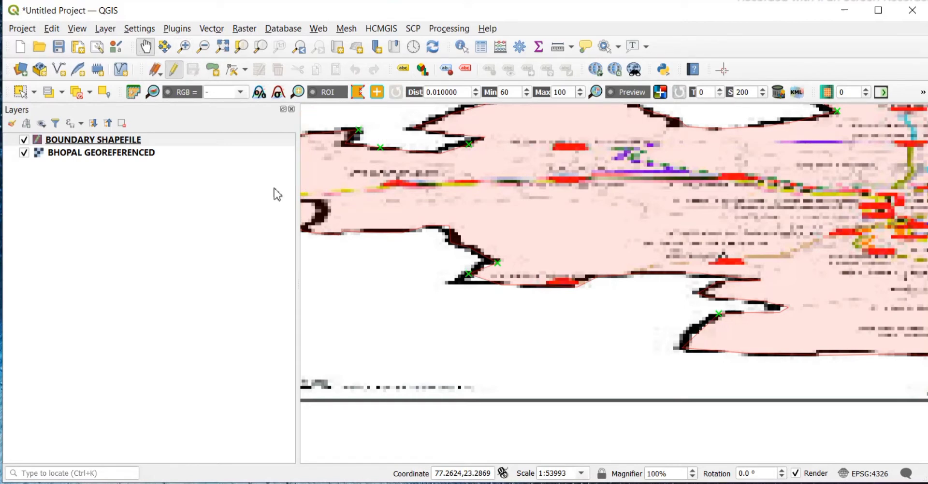
{"action": "left_click_drag", "start_coordinate": [393, 205], "coordinate": [750, 239]}
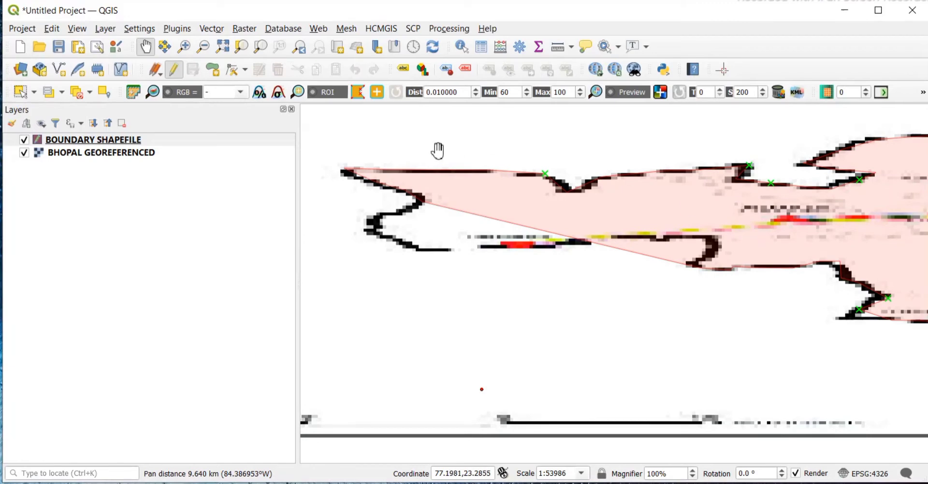
{"action": "left_click", "coordinate": [213, 69]}
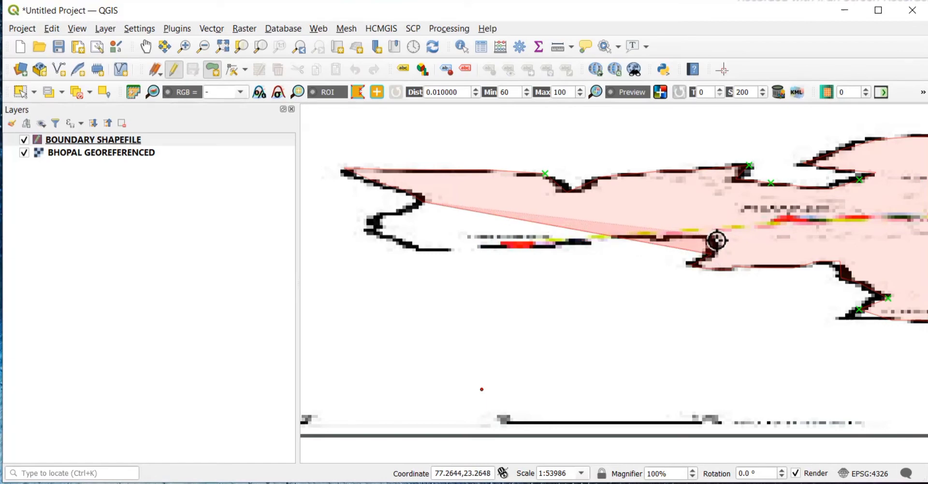
{"action": "left_click", "coordinate": [653, 237]}
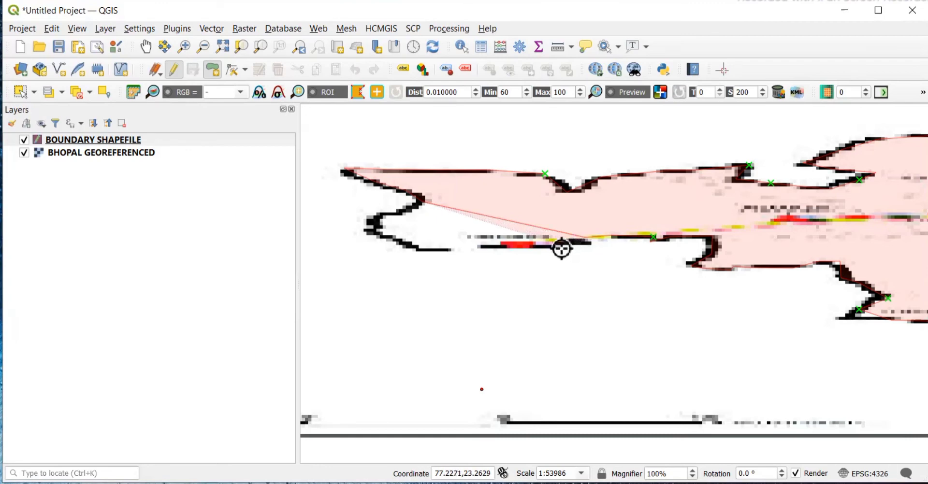
{"action": "left_click", "coordinate": [480, 247]}
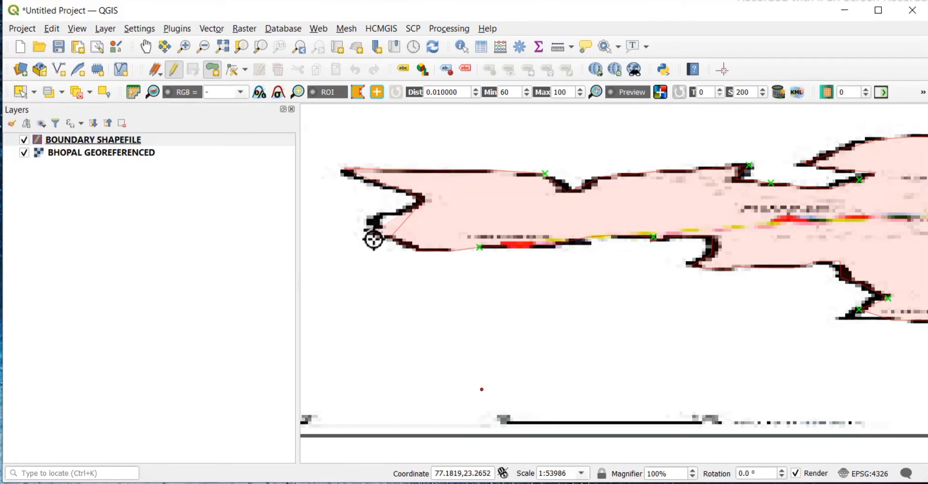
{"action": "left_click", "coordinate": [366, 231]}
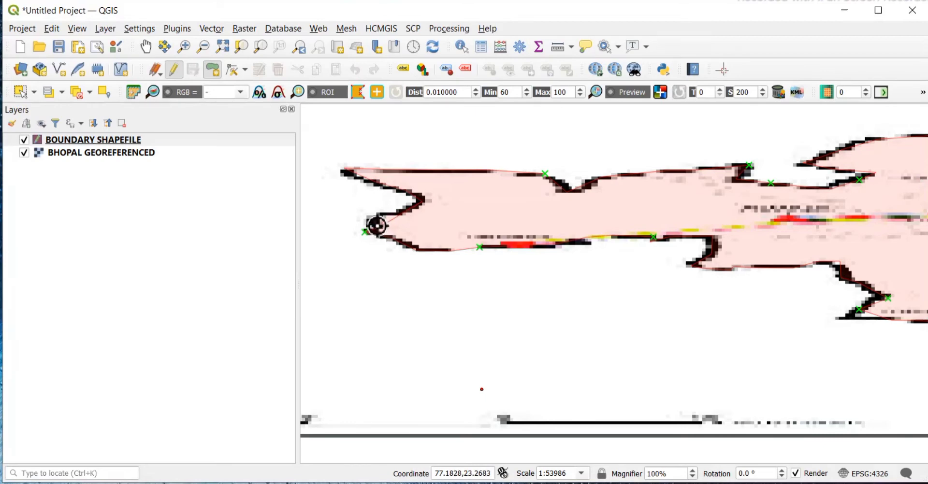
{"action": "left_click", "coordinate": [423, 198]}
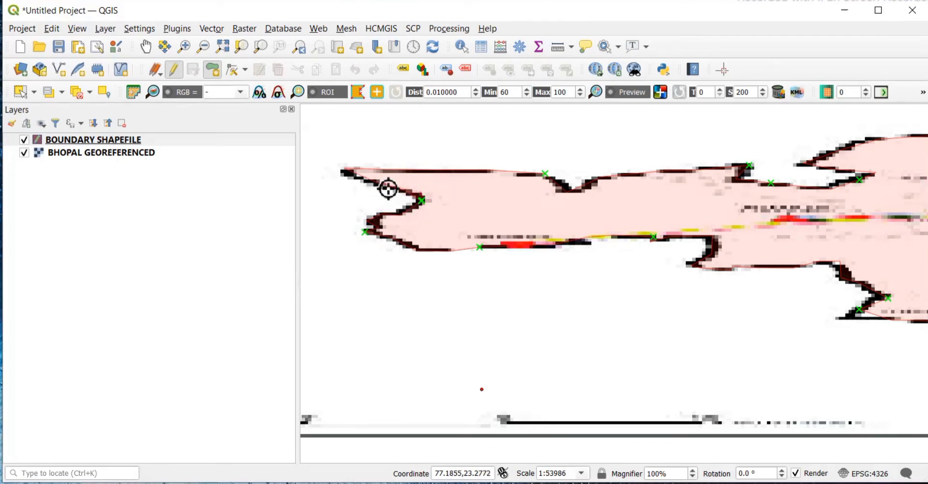
{"action": "left_click", "coordinate": [385, 184]}
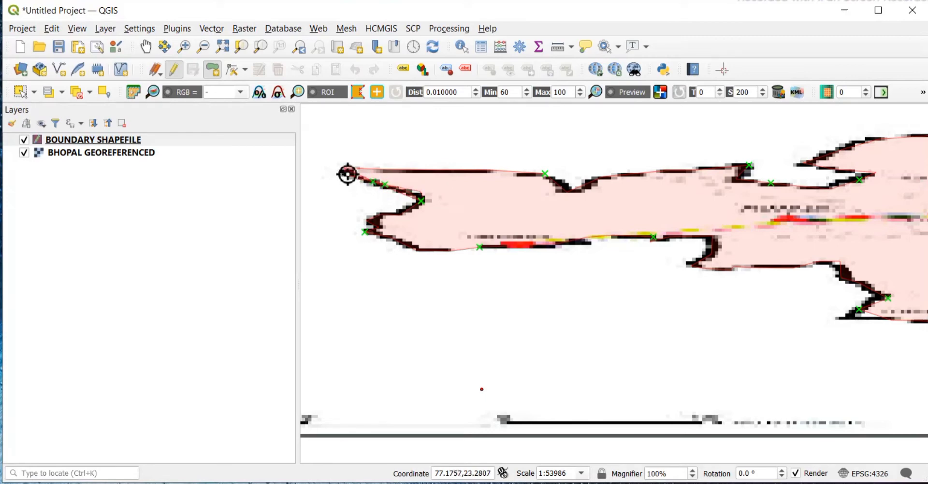
Finish the boundary polygon and give it id 1.
{"action": "right_click", "coordinate": [347, 175]}
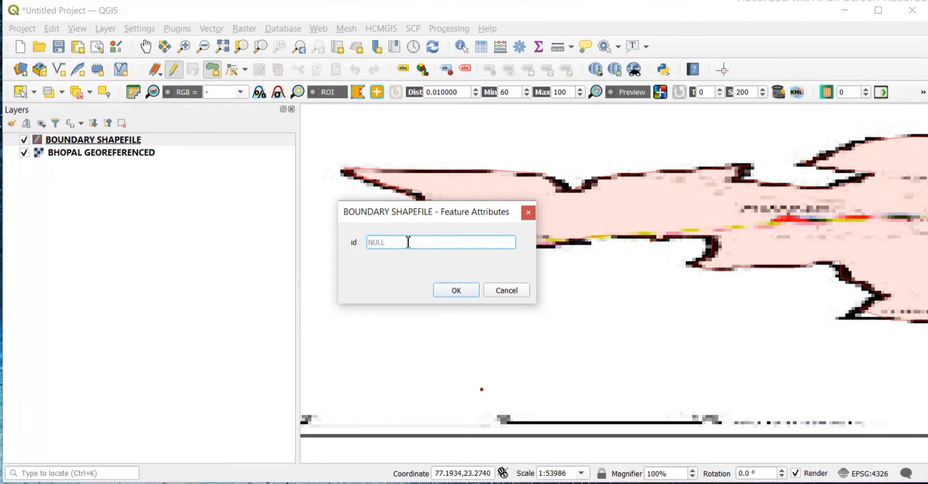
{"action": "type", "text": "1"}
{"action": "left_click", "coordinate": [457, 290]}
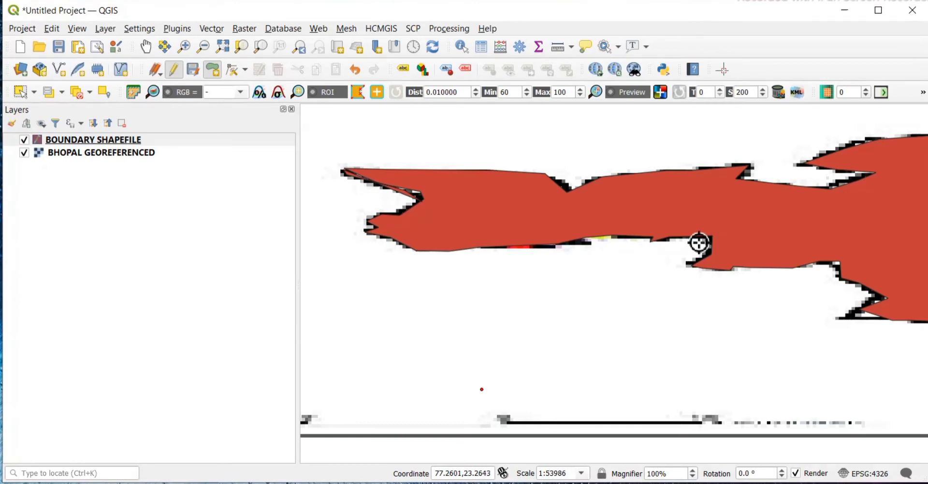
Zoom to the BOUNDARY SHAPEFILE layer and hide BHOPAL GEOREFERENCED.
{"action": "scroll", "coordinate": [698, 243], "scroll_direction": "down", "scroll_amount": 2}
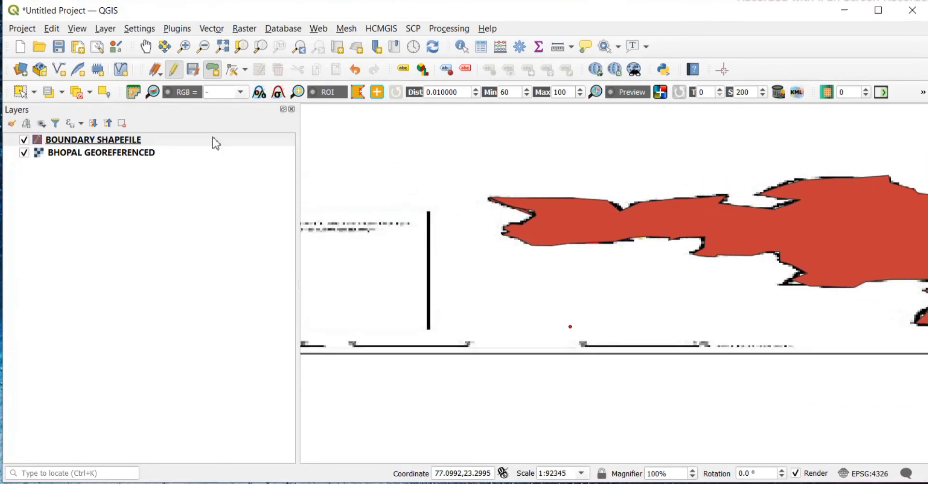
{"action": "right_click", "coordinate": [144, 136]}
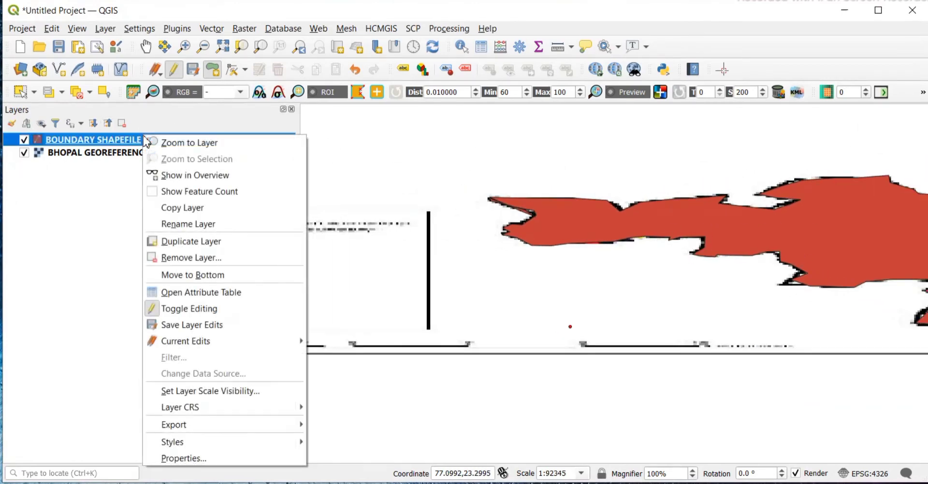
{"action": "left_click", "coordinate": [190, 143]}
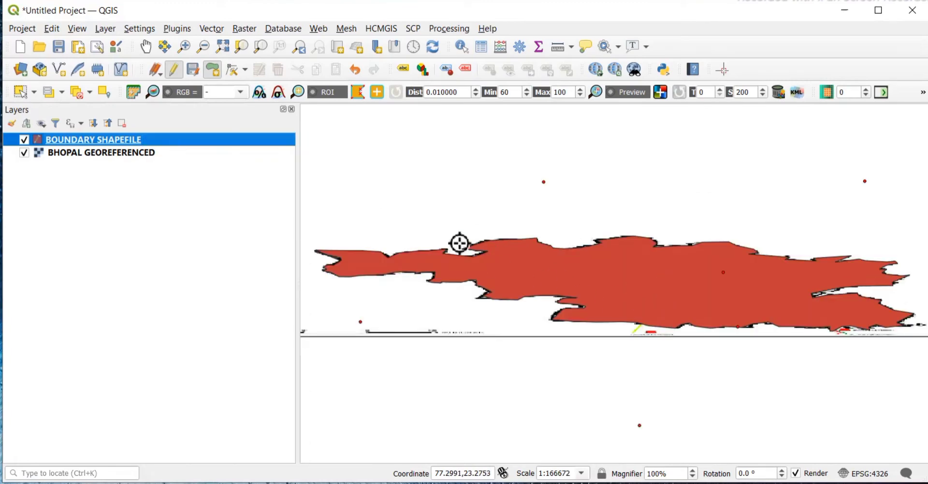
{"action": "left_click", "coordinate": [25, 153]}
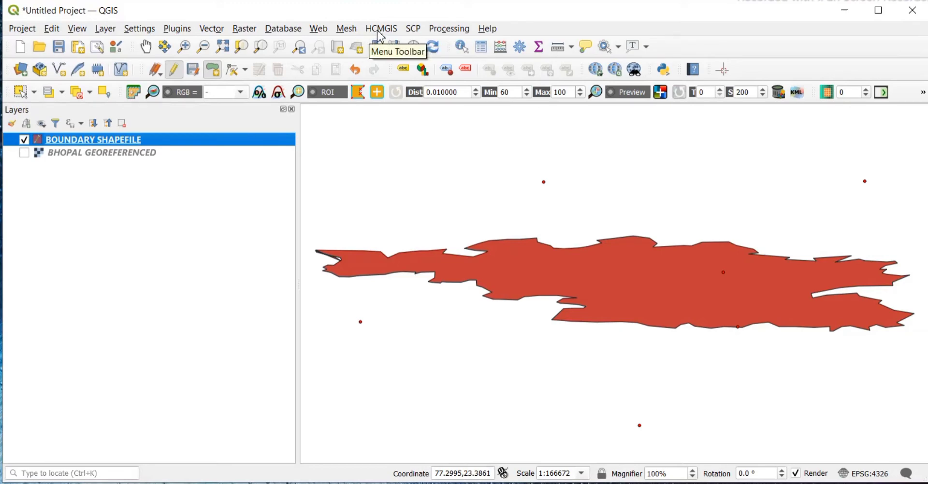
{"action": "left_click", "coordinate": [177, 29]}
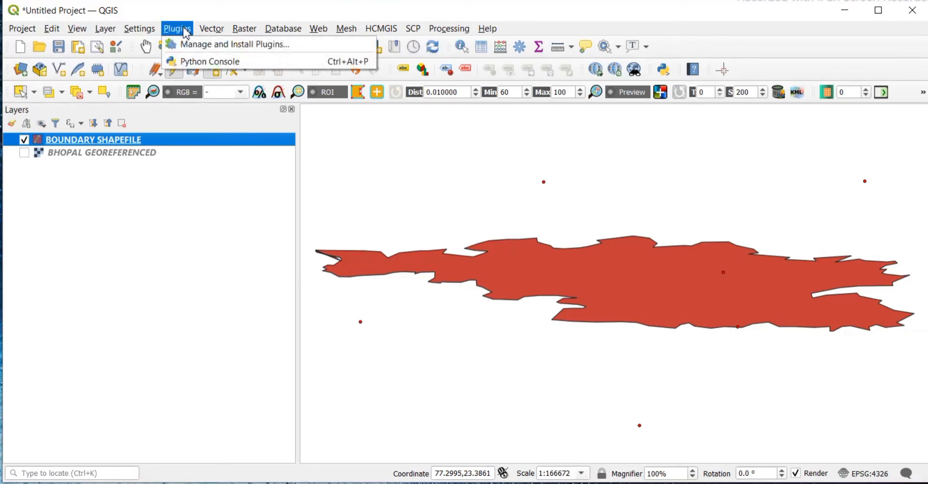
{"action": "left_click", "coordinate": [207, 47]}
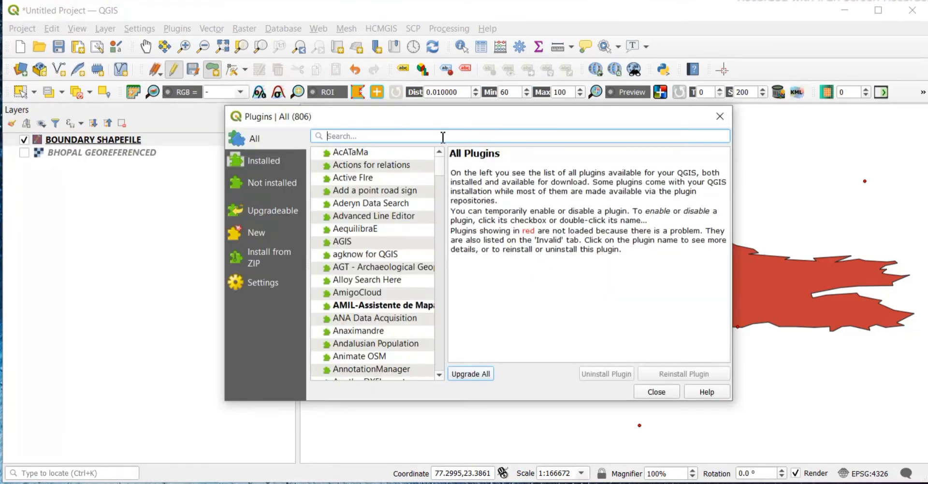
{"action": "type", "text": "QUIC"}
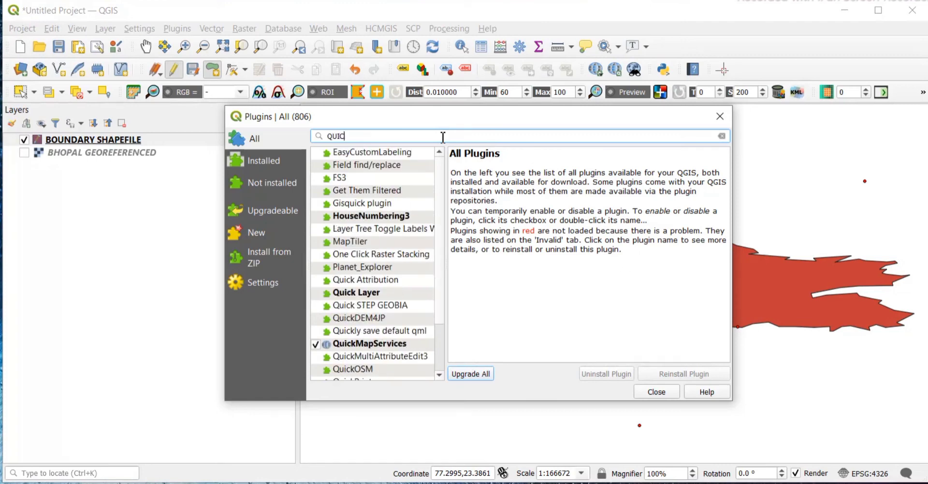
{"action": "type", "text": "KMAP"}
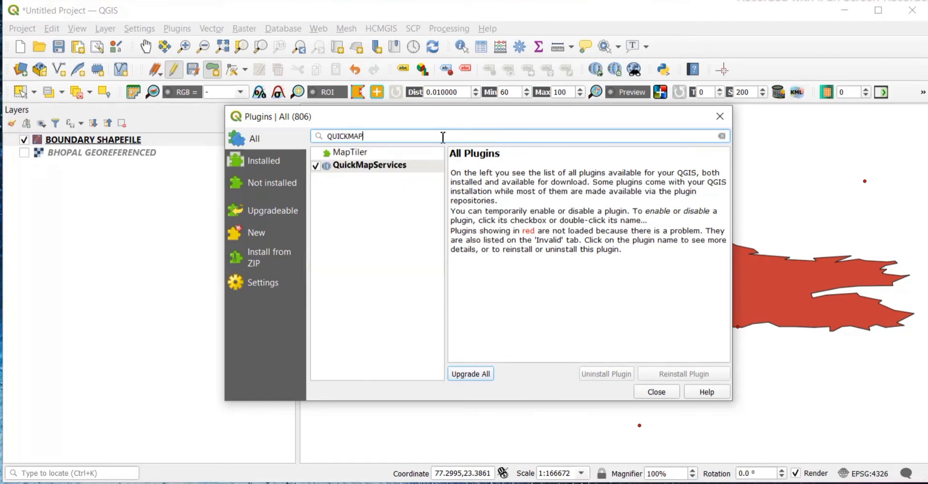
{"action": "left_click", "coordinate": [386, 165]}
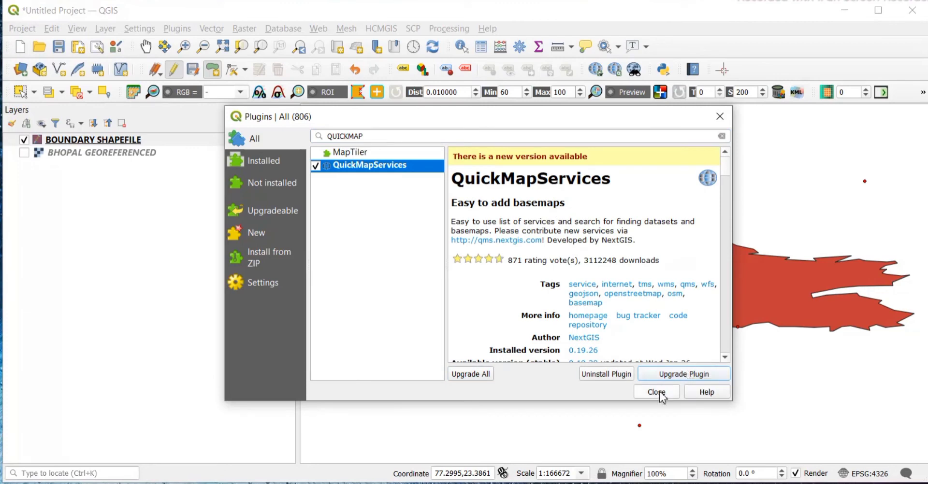
{"action": "key", "text": "Escape"}
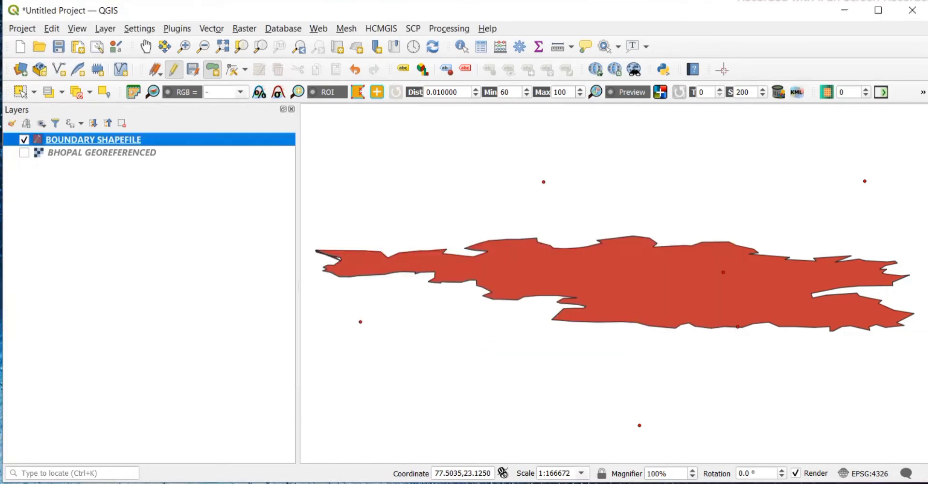
Add the OSM Standard basemap from QuickMapServices.
{"action": "left_click", "coordinate": [323, 30]}
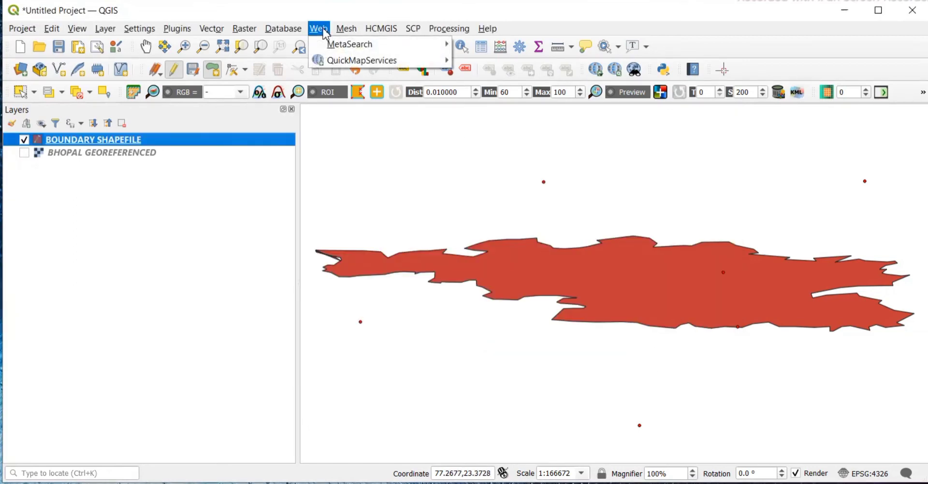
{"action": "mouse_move", "coordinate": [341, 60]}
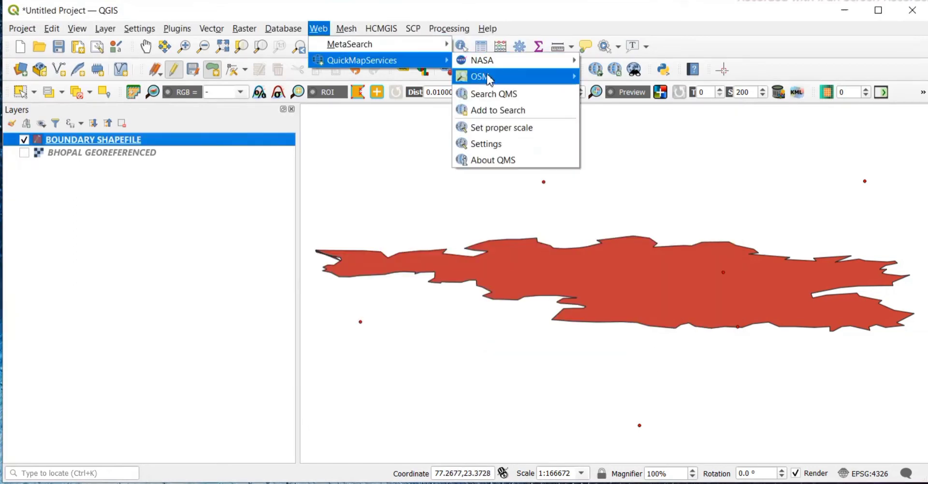
{"action": "mouse_move", "coordinate": [490, 76]}
{"action": "left_click", "coordinate": [601, 80]}
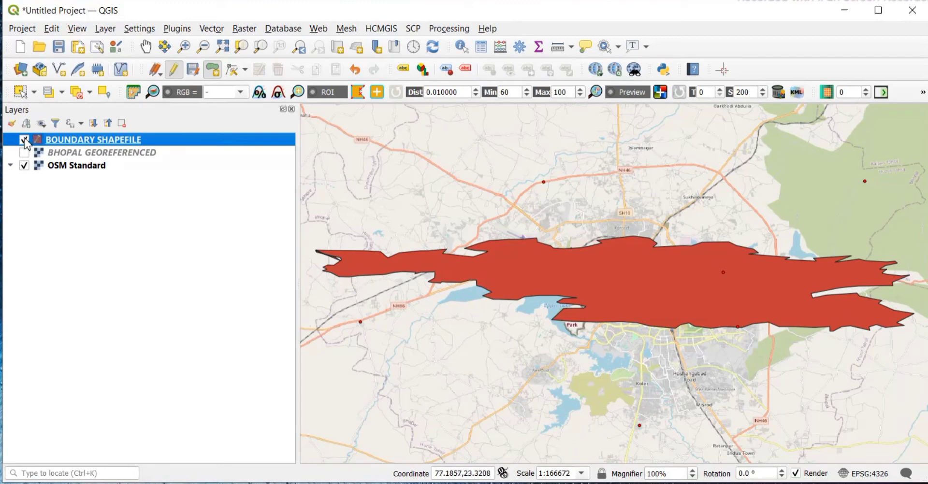
Save the boundary layer edits, hide BOUNDARY SHAPEFILE, and zoom in on Bairagarh near Upper Lake.
{"action": "left_click", "coordinate": [200, 75]}
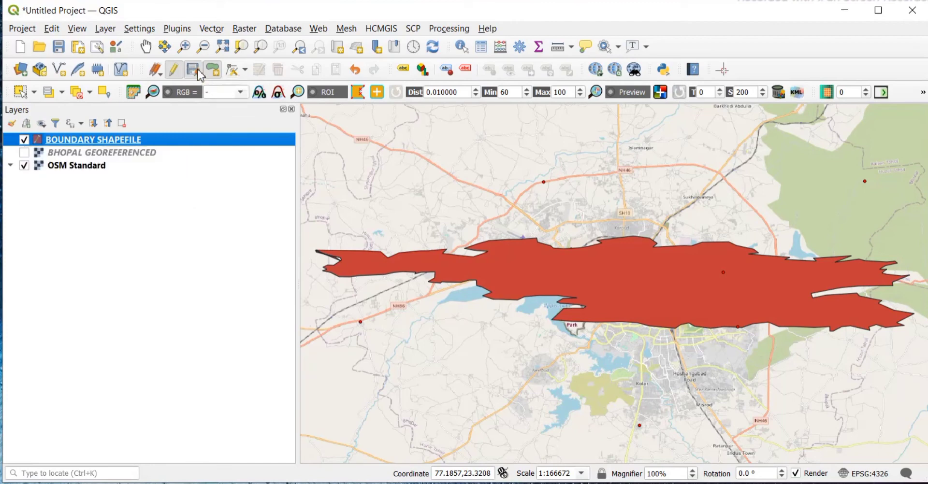
{"action": "left_click", "coordinate": [24, 140]}
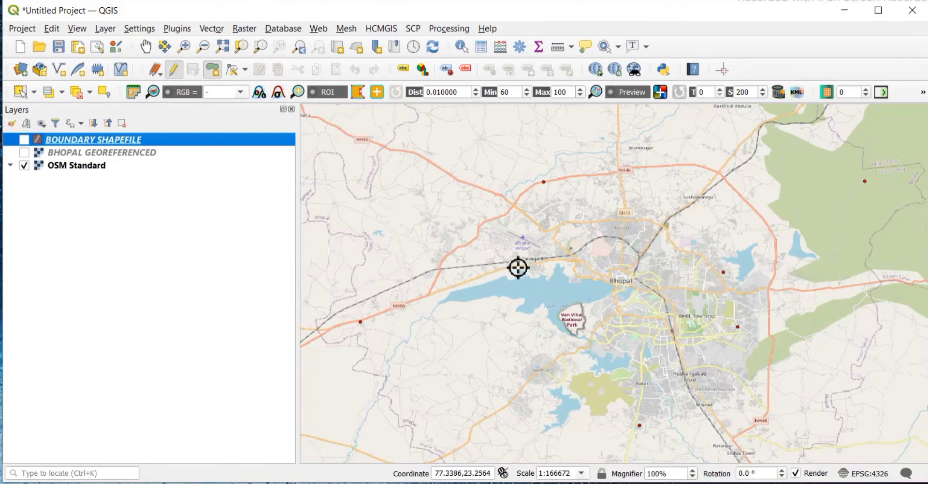
{"action": "scroll", "coordinate": [515, 261], "scroll_direction": "up", "scroll_amount": 1}
{"action": "scroll", "coordinate": [514, 261], "scroll_direction": "up", "scroll_amount": 1}
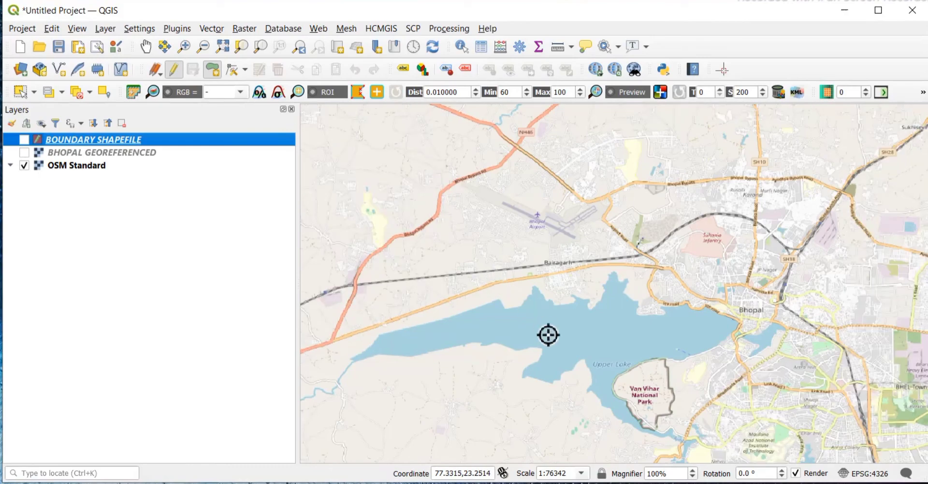
{"action": "mouse_move", "coordinate": [467, 483]}
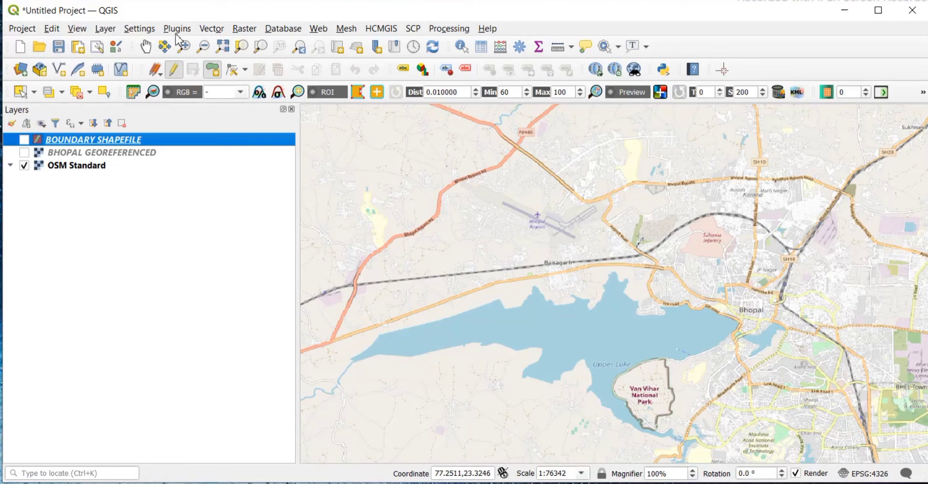
{"action": "left_click", "coordinate": [244, 29]}
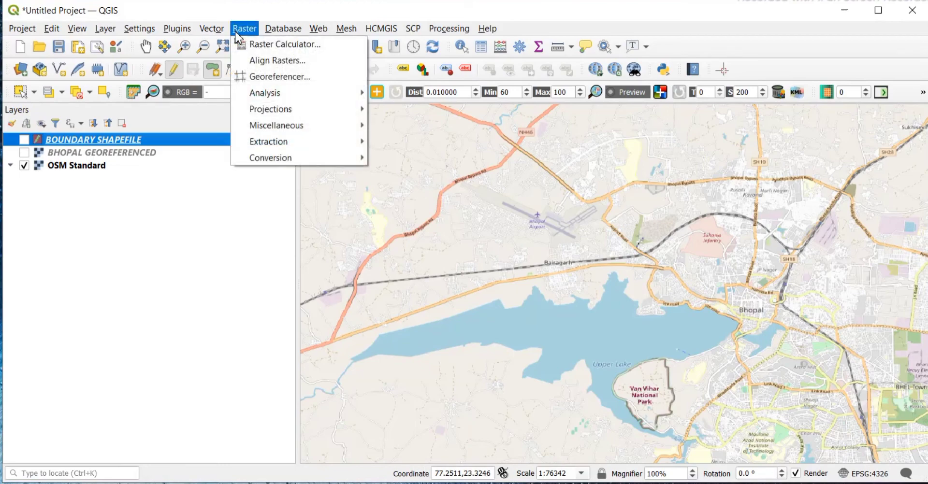
Launch the Georeferencer and zoom out to view the whole images (3).jpeg map with its six control points.
{"action": "left_click", "coordinate": [277, 77]}
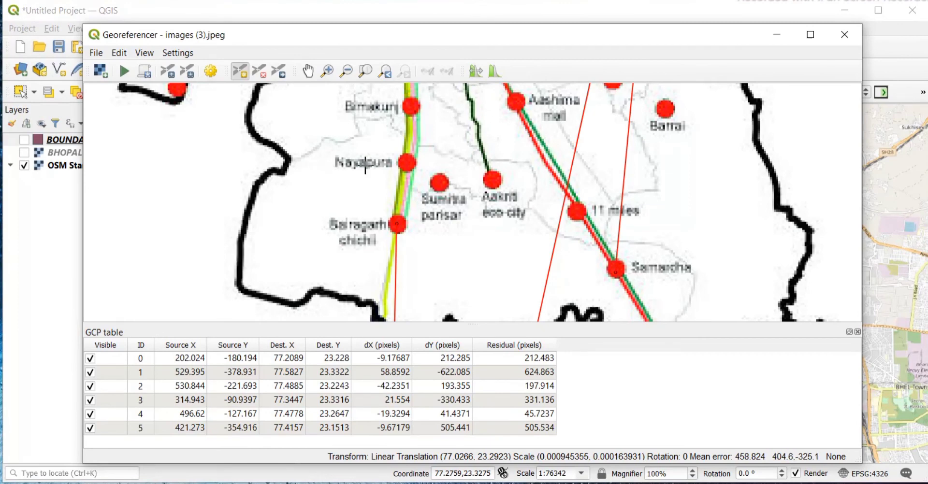
{"action": "scroll", "coordinate": [325, 165], "scroll_direction": "down", "scroll_amount": 3}
{"action": "scroll", "coordinate": [365, 166], "scroll_direction": "down", "scroll_amount": 1}
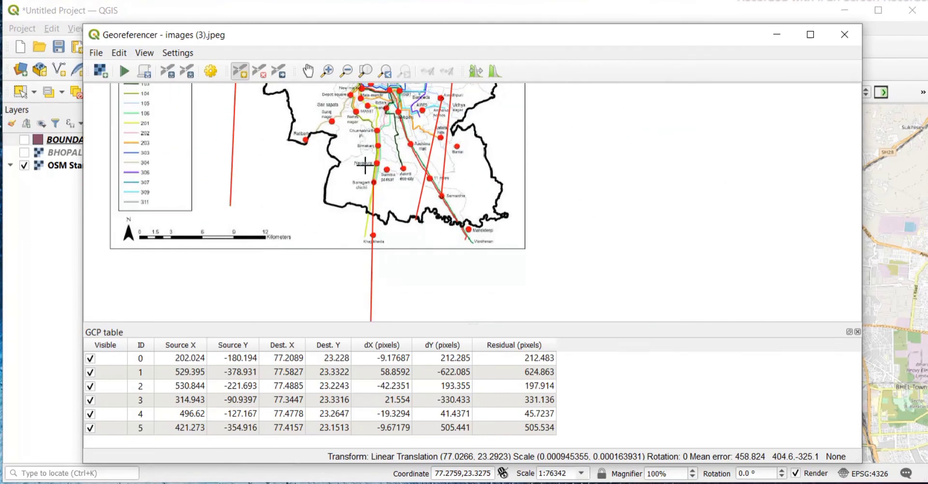
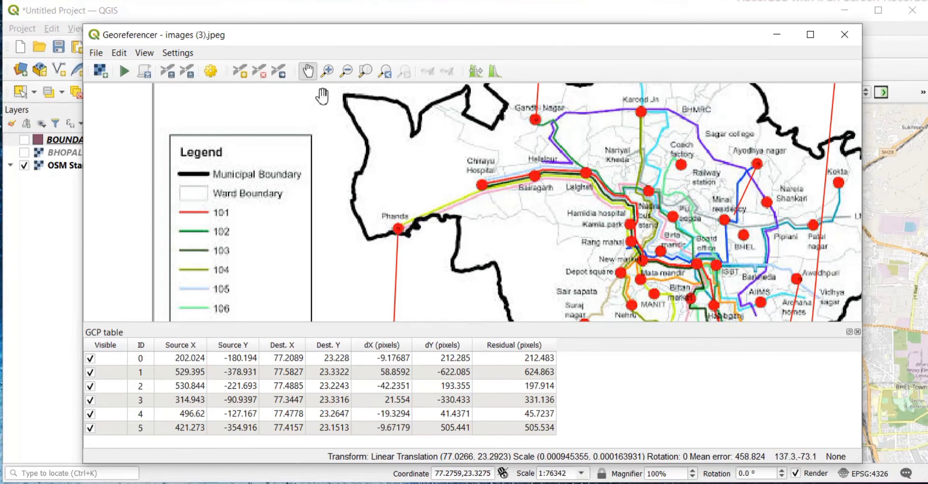
Place a new control point at Phanda on the scan, taking its coordinates from the map canvas.
{"action": "left_click", "coordinate": [241, 73]}
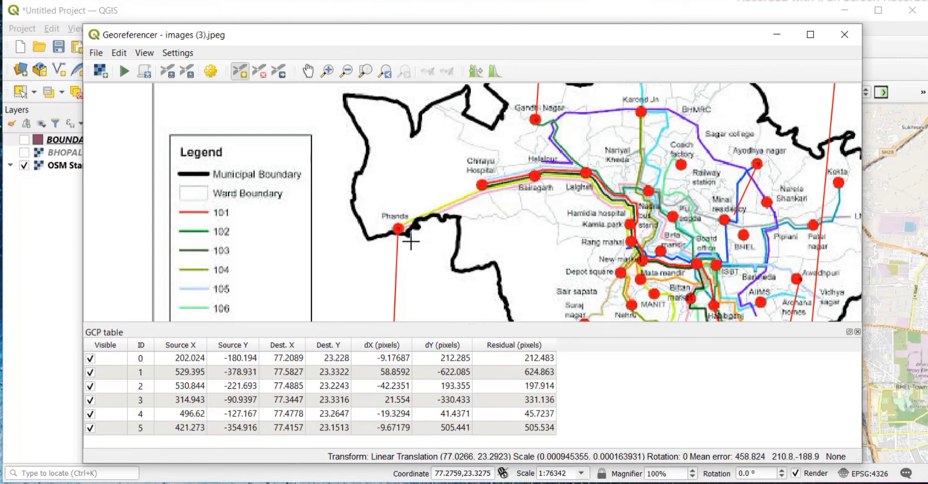
{"action": "left_click", "coordinate": [399, 230]}
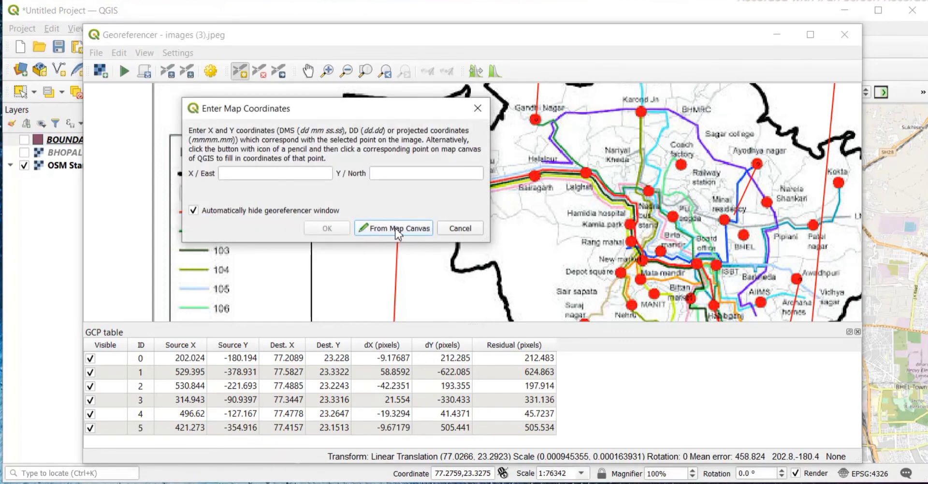
{"action": "left_click", "coordinate": [396, 230]}
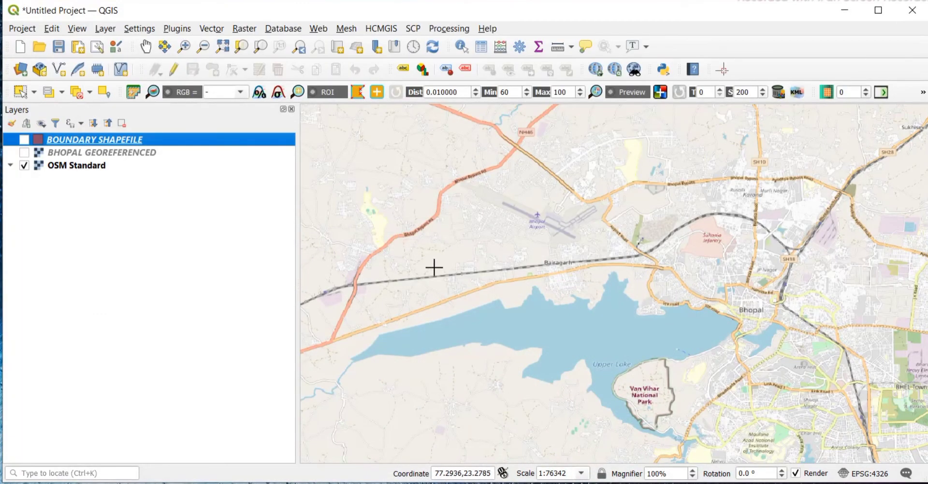
Zoom the OSM basemap to Phanda near NH86, west of Bhopal's Upper Lake.
{"action": "scroll", "coordinate": [490, 290], "scroll_direction": "down", "scroll_amount": 1}
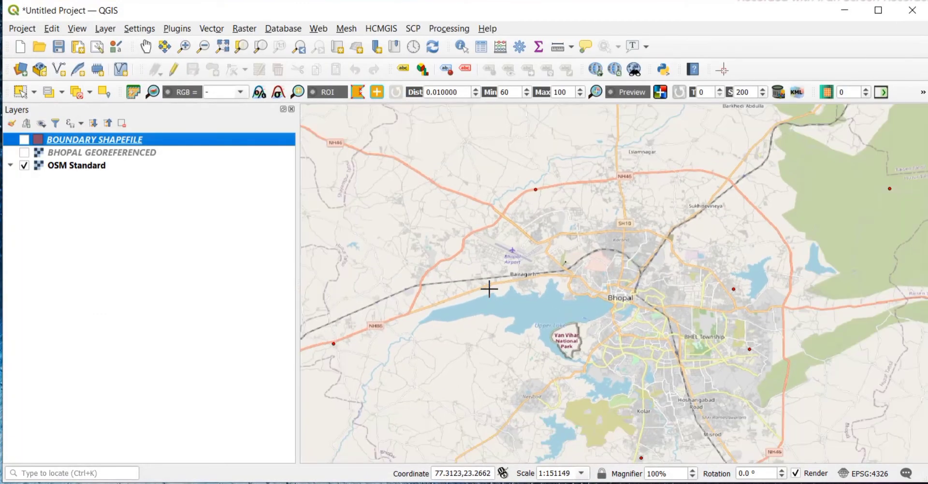
{"action": "scroll", "coordinate": [490, 289], "scroll_direction": "down", "scroll_amount": 1}
{"action": "scroll", "coordinate": [363, 355], "scroll_direction": "up", "scroll_amount": 1}
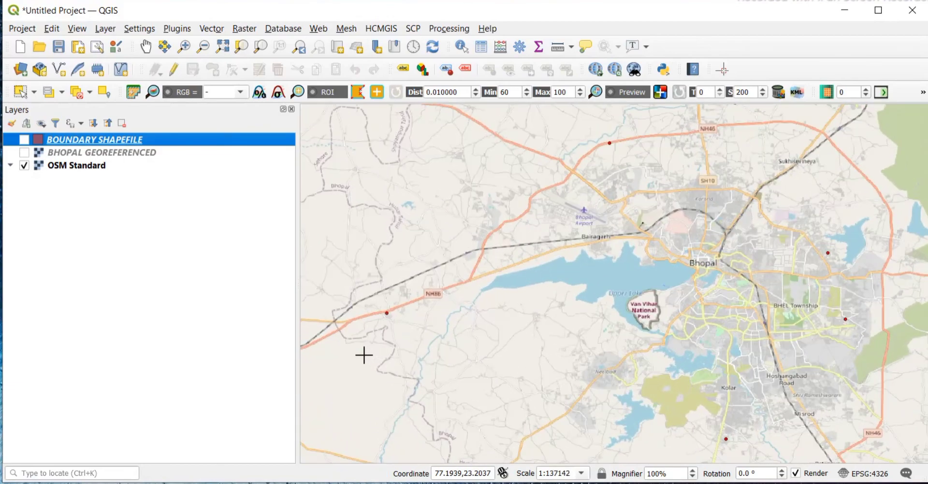
{"action": "scroll", "coordinate": [363, 356], "scroll_direction": "up", "scroll_amount": 2}
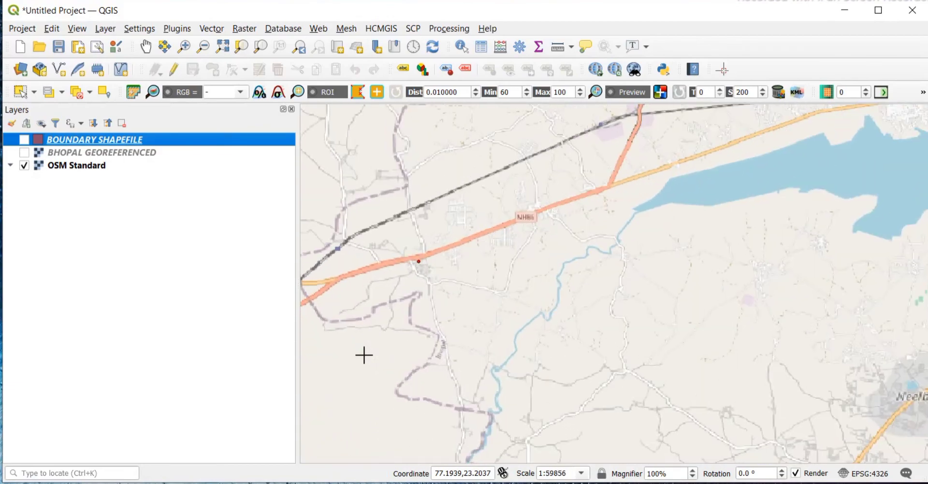
{"action": "scroll", "coordinate": [363, 356], "scroll_direction": "up", "scroll_amount": 1}
{"action": "scroll", "coordinate": [363, 355], "scroll_direction": "down", "scroll_amount": 1}
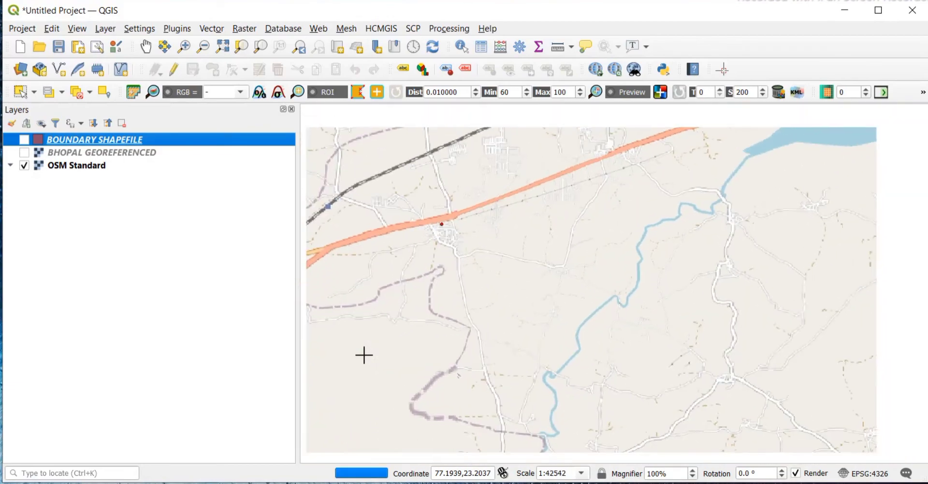
{"action": "scroll", "coordinate": [364, 355], "scroll_direction": "down", "scroll_amount": 2}
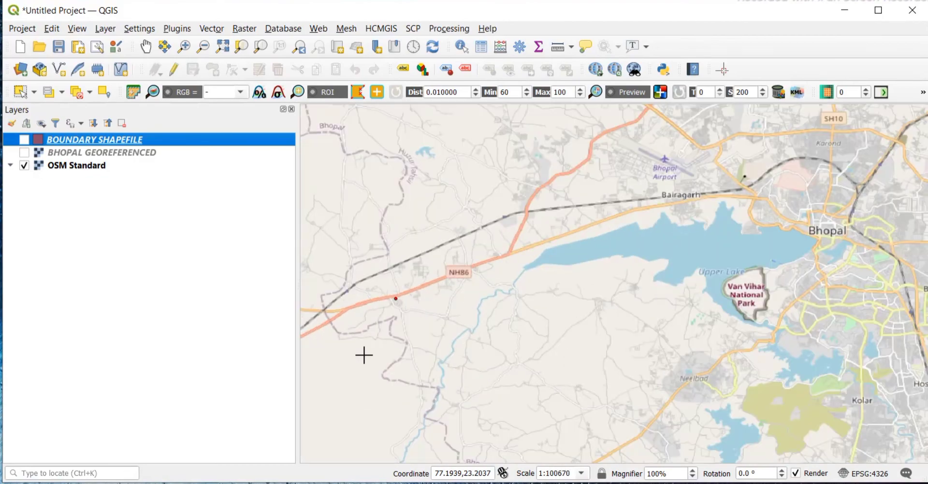
{"action": "scroll", "coordinate": [363, 355], "scroll_direction": "up", "scroll_amount": 2}
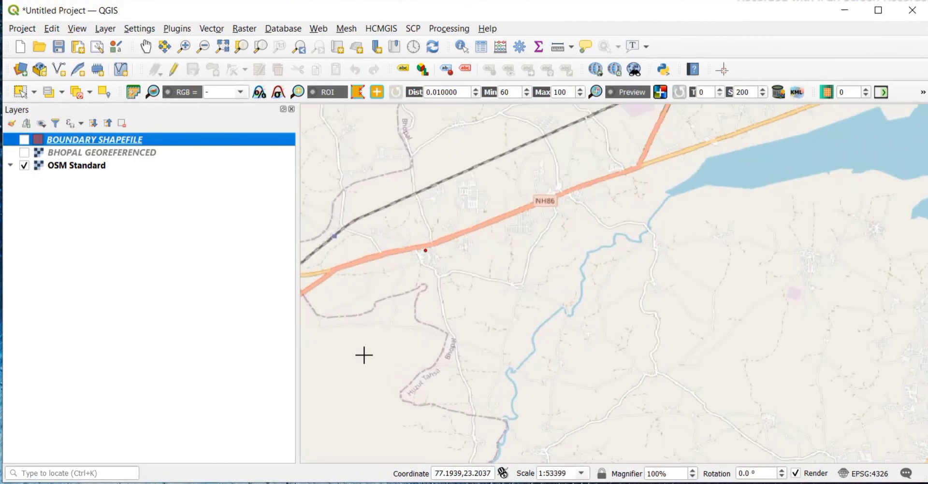
{"action": "scroll", "coordinate": [363, 355], "scroll_direction": "down", "scroll_amount": 1}
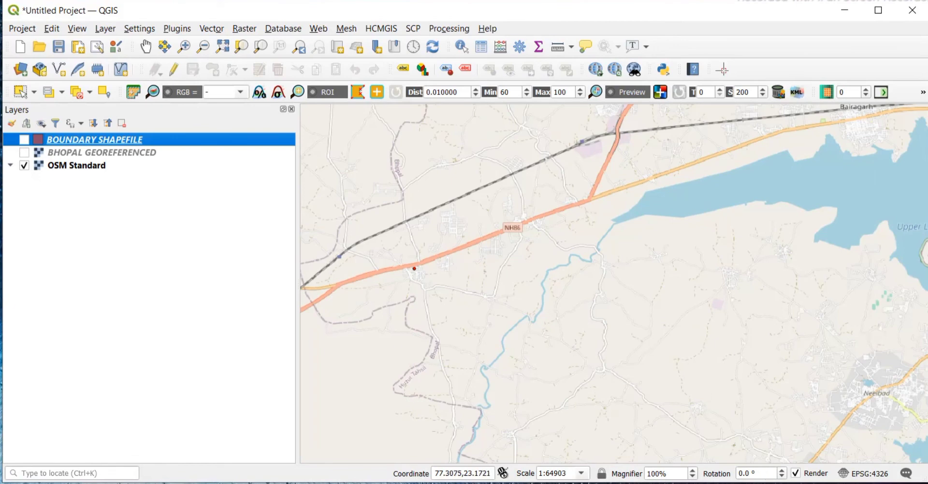
{"action": "scroll", "coordinate": [639, 324], "scroll_direction": "up", "scroll_amount": 2}
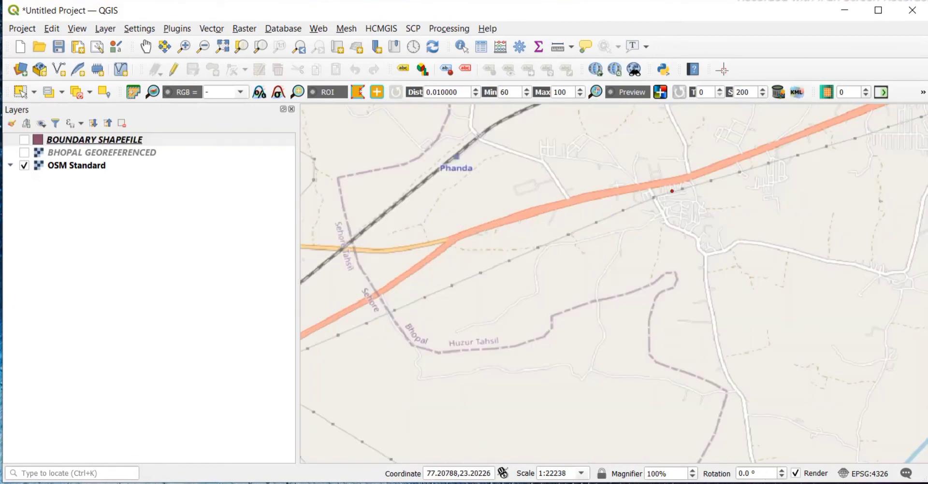
Capture Phanda on the OSM basemap (77.1876, 23.2314) and confirm it as GCP 6.
{"action": "left_click", "coordinate": [456, 157]}
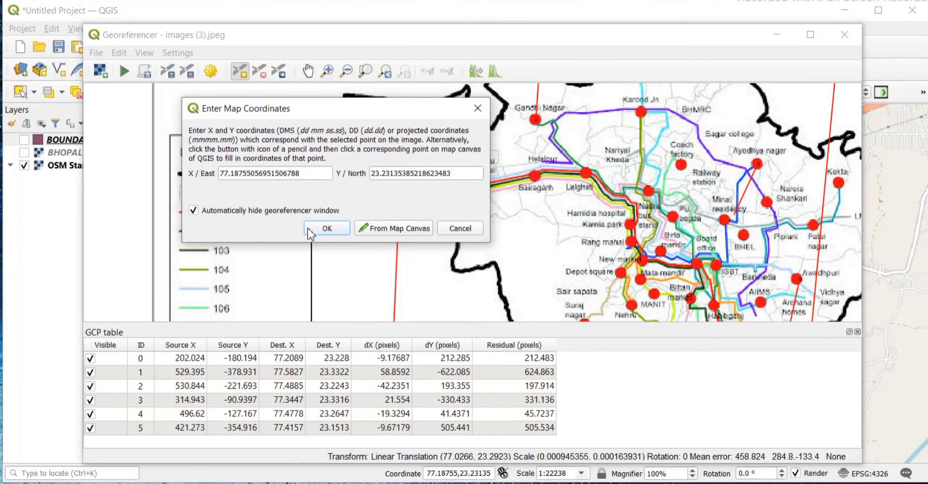
{"action": "left_click", "coordinate": [328, 229]}
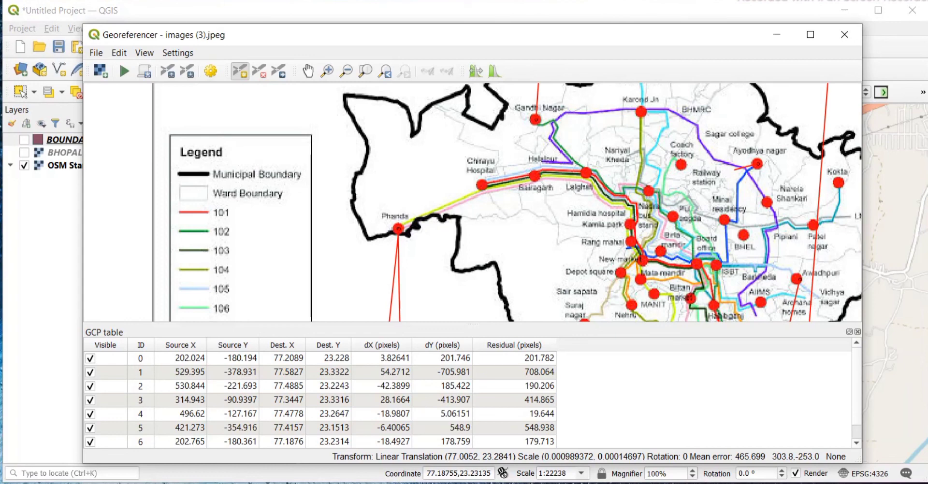
{"action": "scroll", "coordinate": [724, 213], "scroll_direction": "down", "scroll_amount": 1}
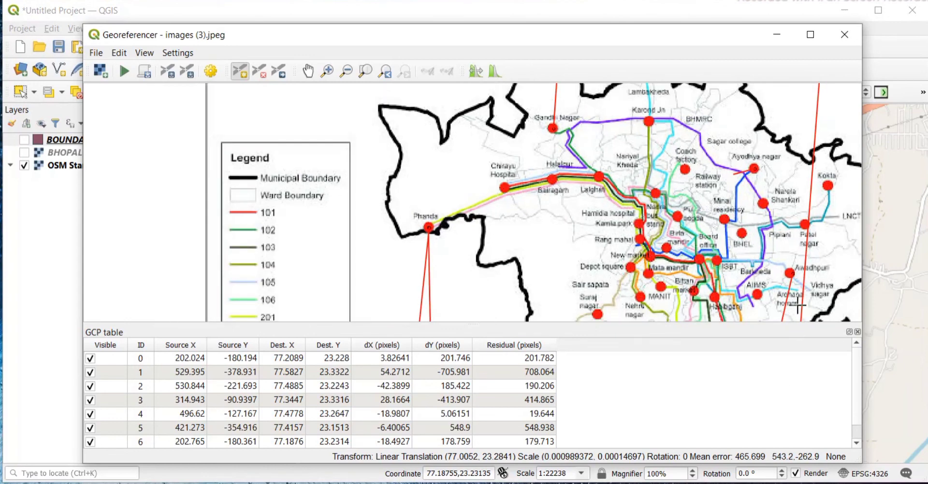
Place the next control point on the scan and zoom out on the OSM basemap around Phanda to find its match.
{"action": "left_click", "coordinate": [758, 170]}
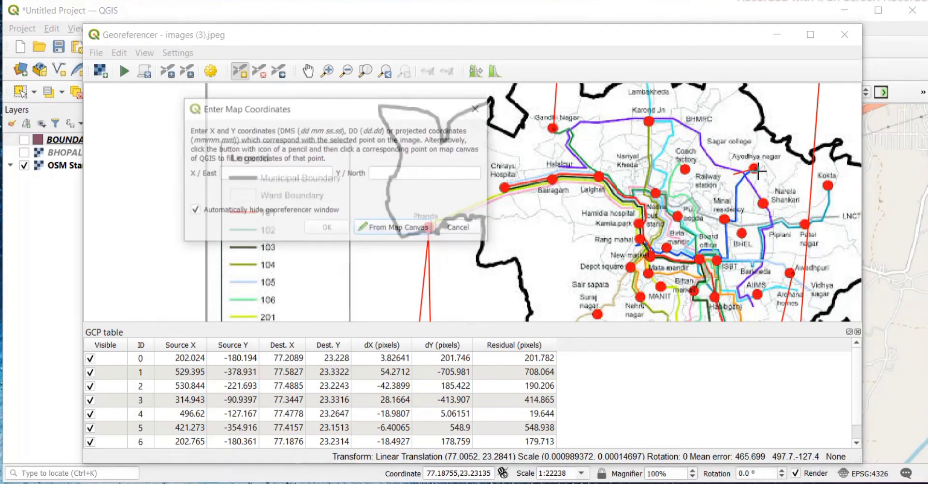
{"action": "left_click", "coordinate": [398, 229]}
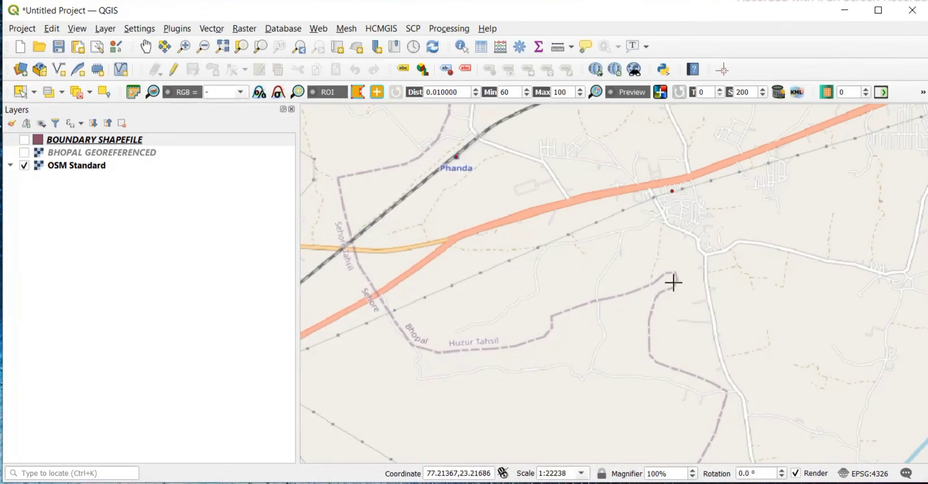
{"action": "scroll", "coordinate": [615, 191], "scroll_direction": "down", "scroll_amount": 3}
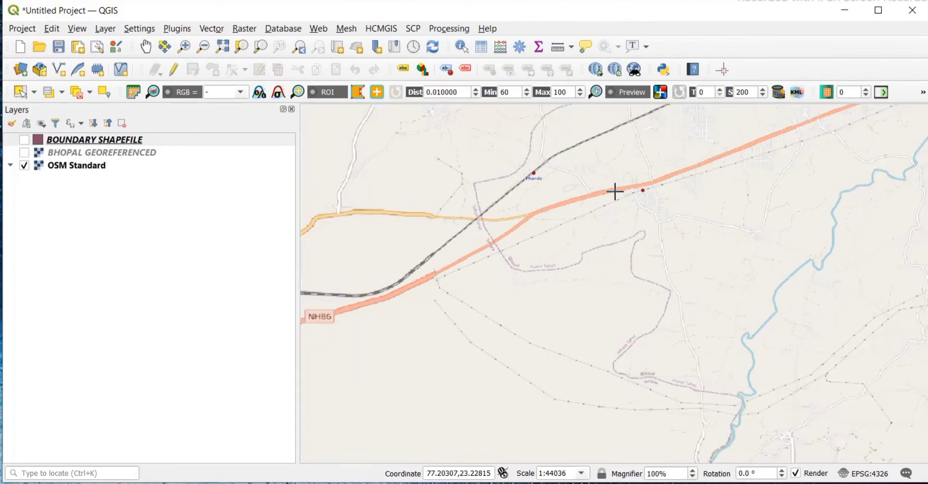